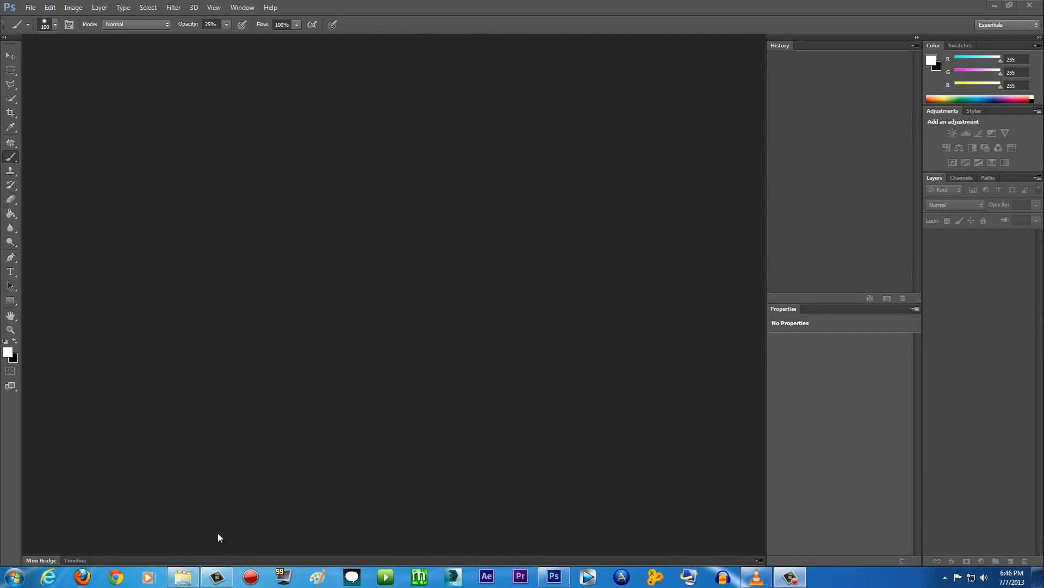
Switch to the Displacement Maps Tutorial folder in Windows Explorer and preview its two portrait JPGs, closing each one after viewing.
click(183, 577)
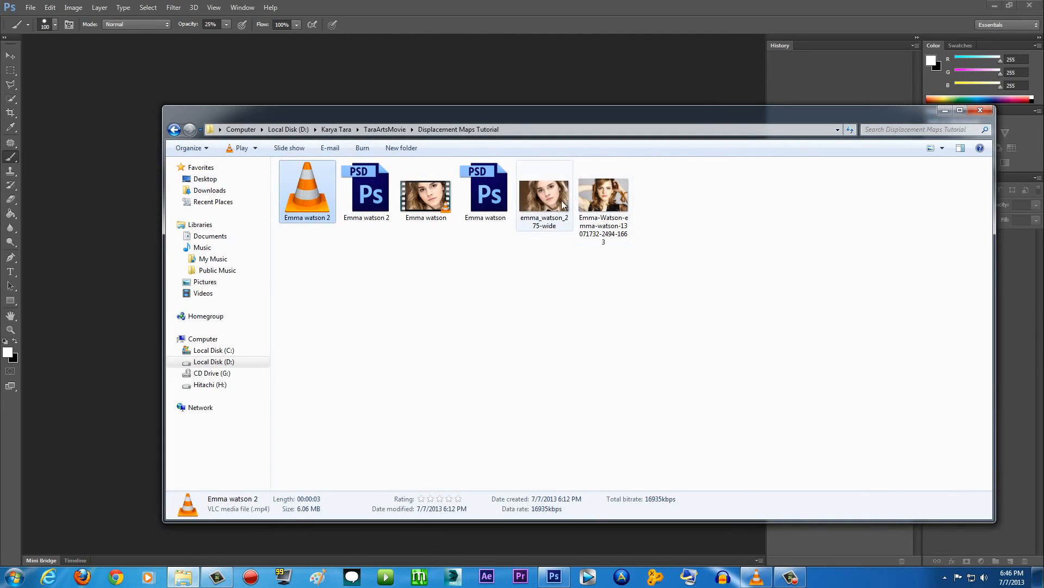
click(563, 205)
click(624, 203)
click(565, 205)
click(626, 202)
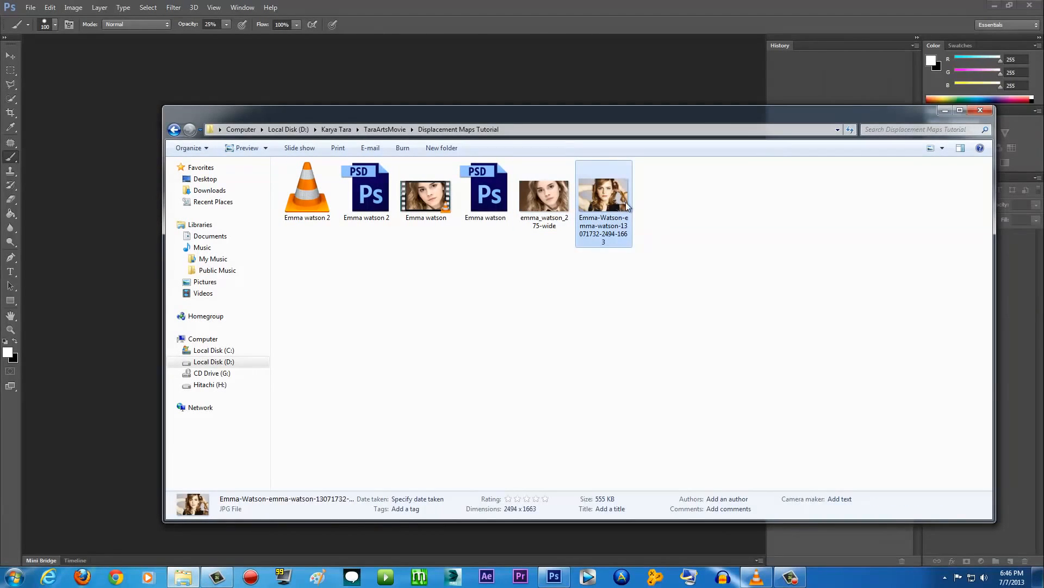
double_click(548, 209)
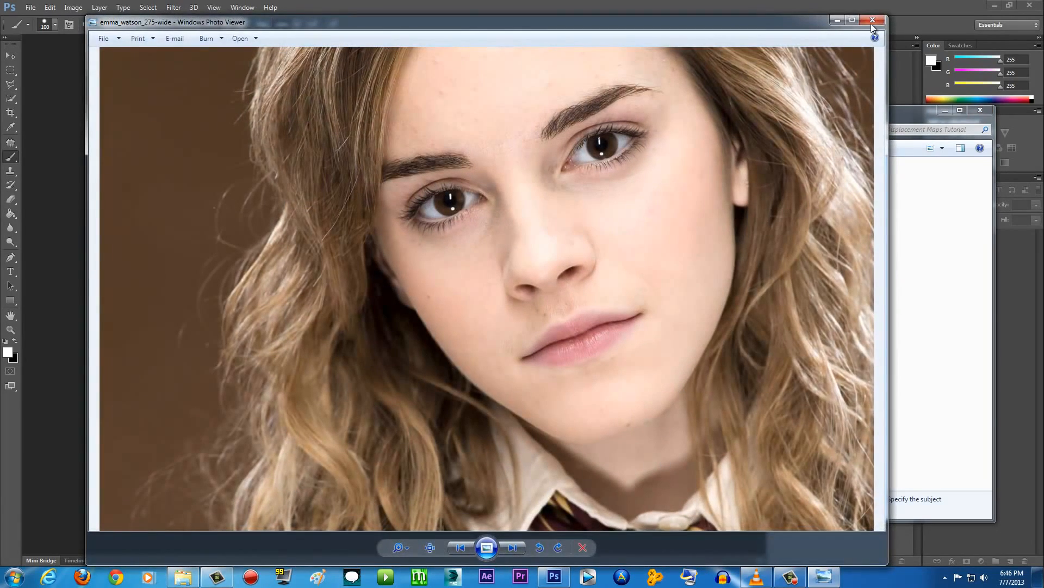
click(873, 23)
double_click(625, 199)
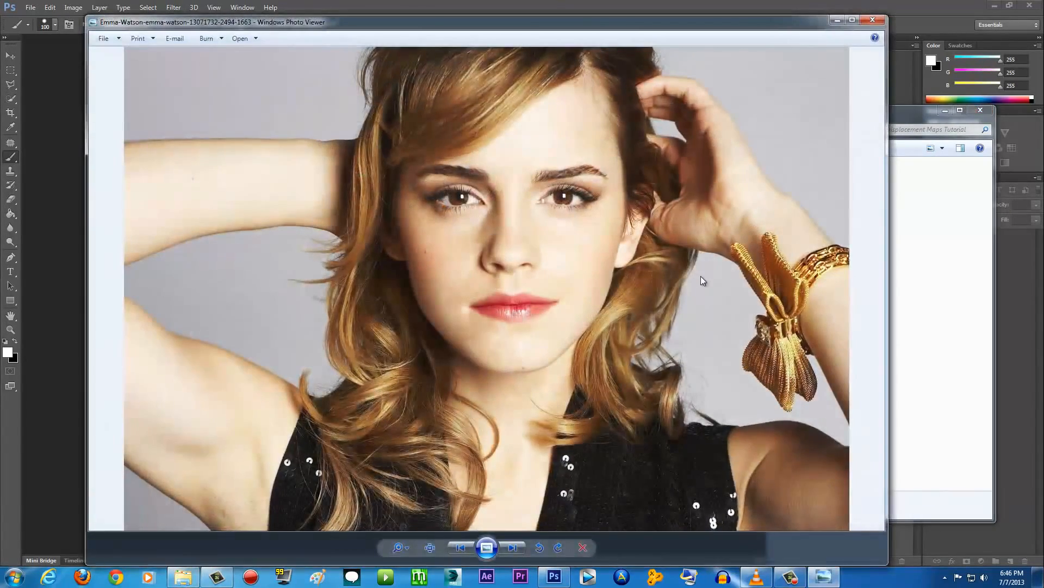
click(873, 20)
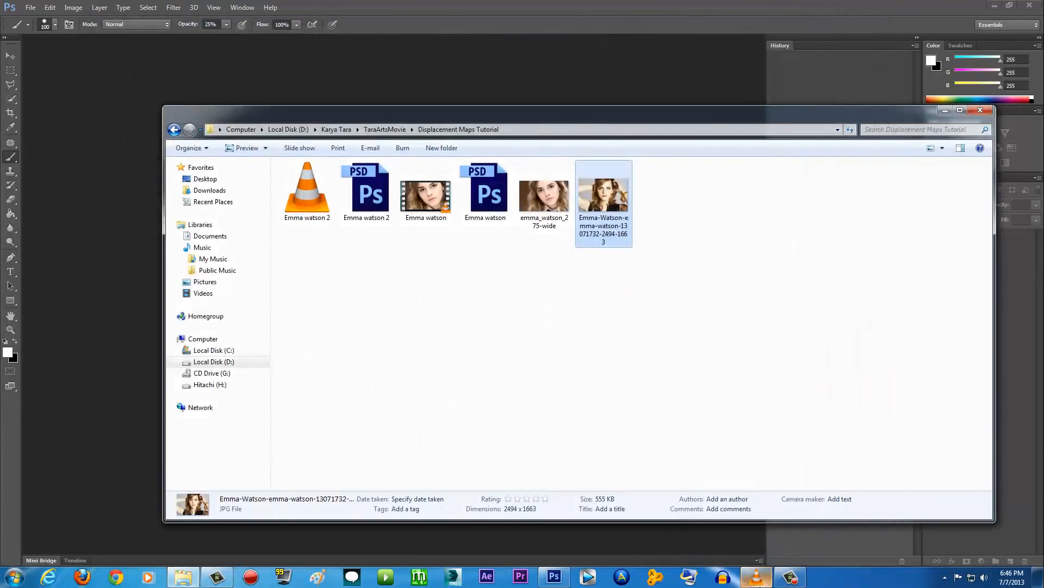
Switch to VLC media player, watch the sample animation Emma watson 2.mp4, and close the player.
click(756, 577)
click(184, 396)
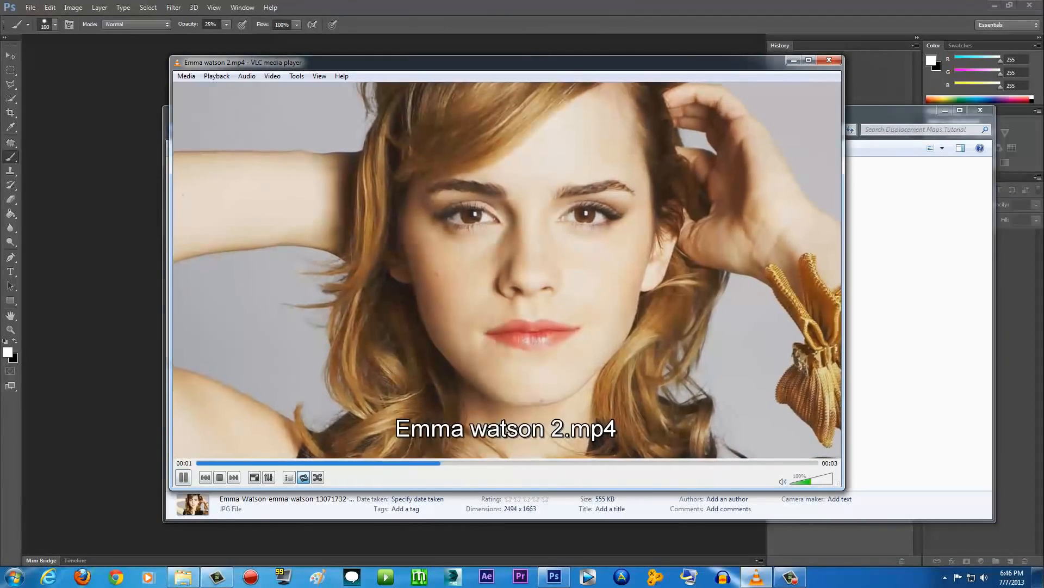
click(825, 62)
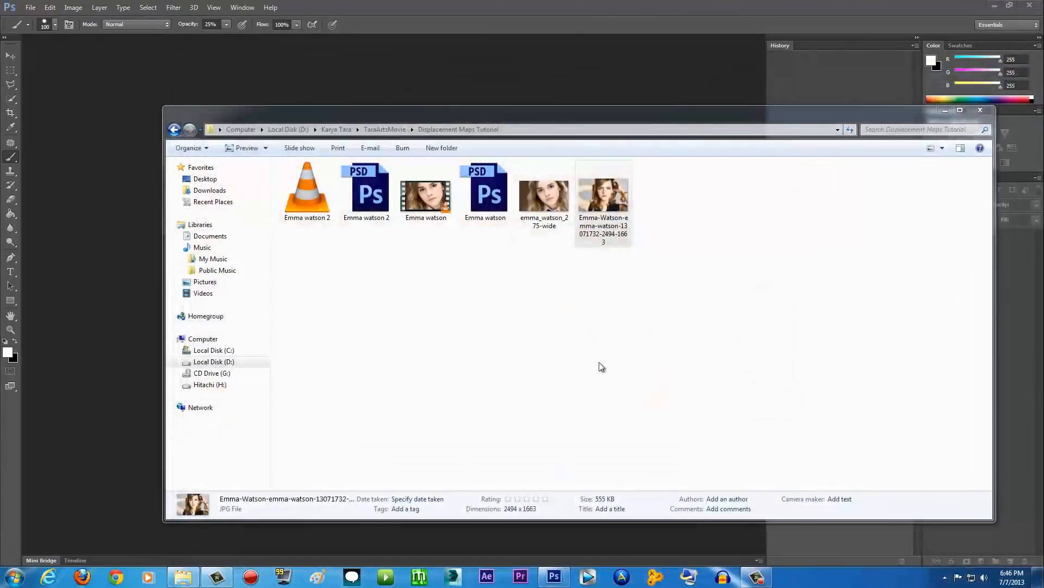
click(445, 317)
click(546, 205)
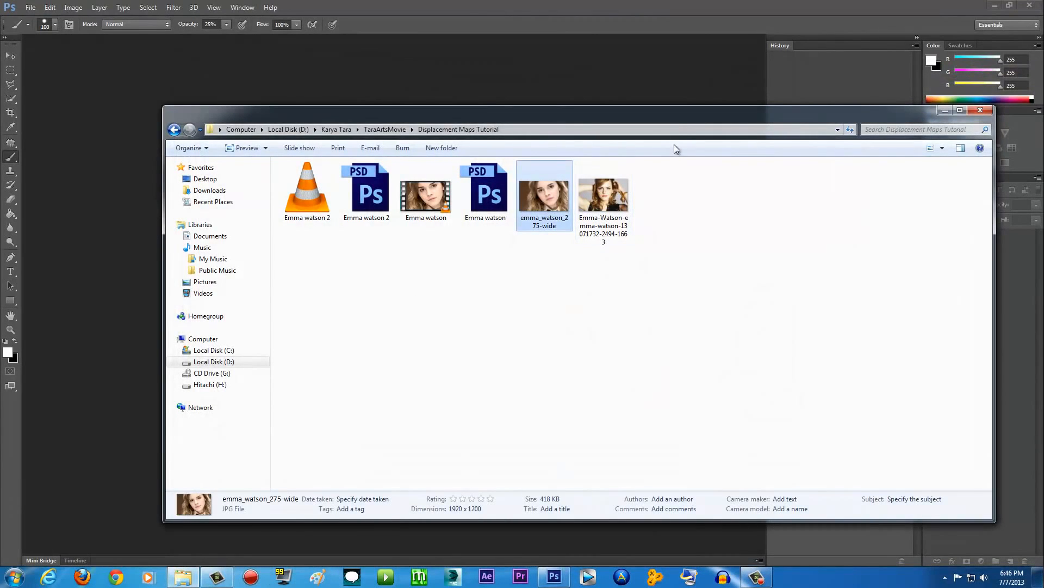
drag(674, 116, 661, 115)
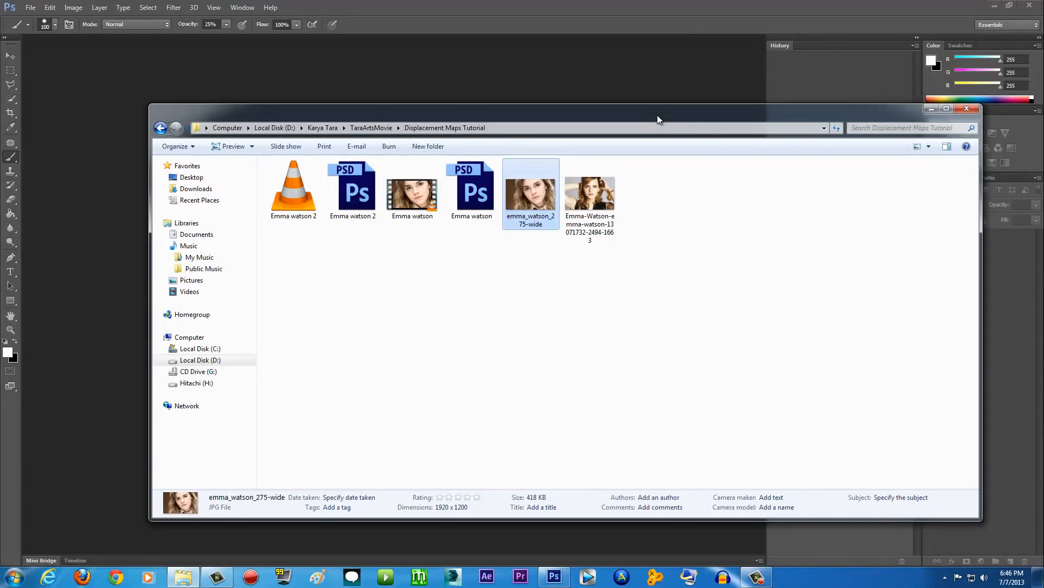
drag(657, 115, 644, 113)
click(597, 270)
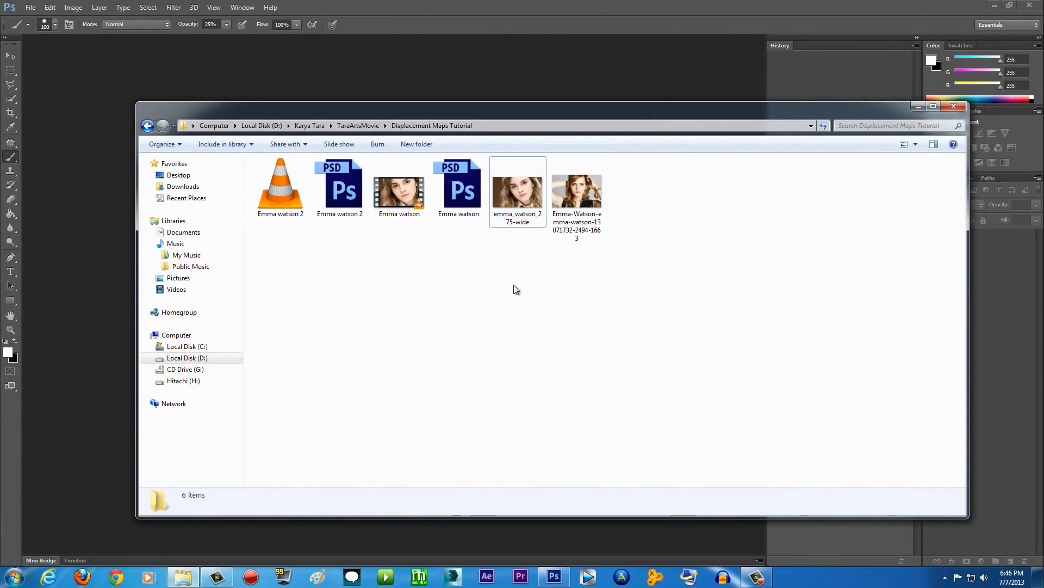
click(578, 204)
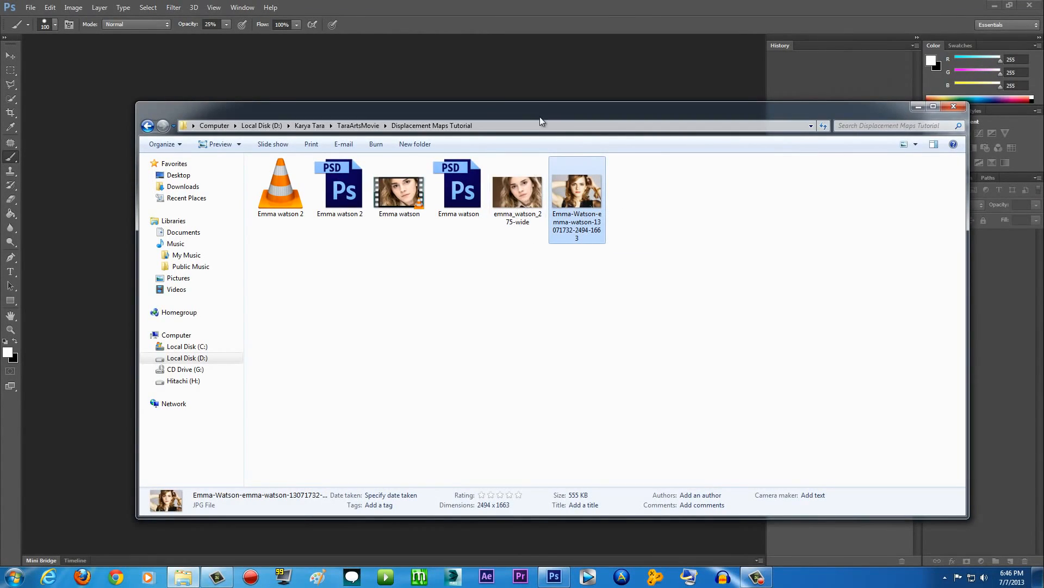
drag(534, 111, 526, 111)
drag(826, 109, 865, 113)
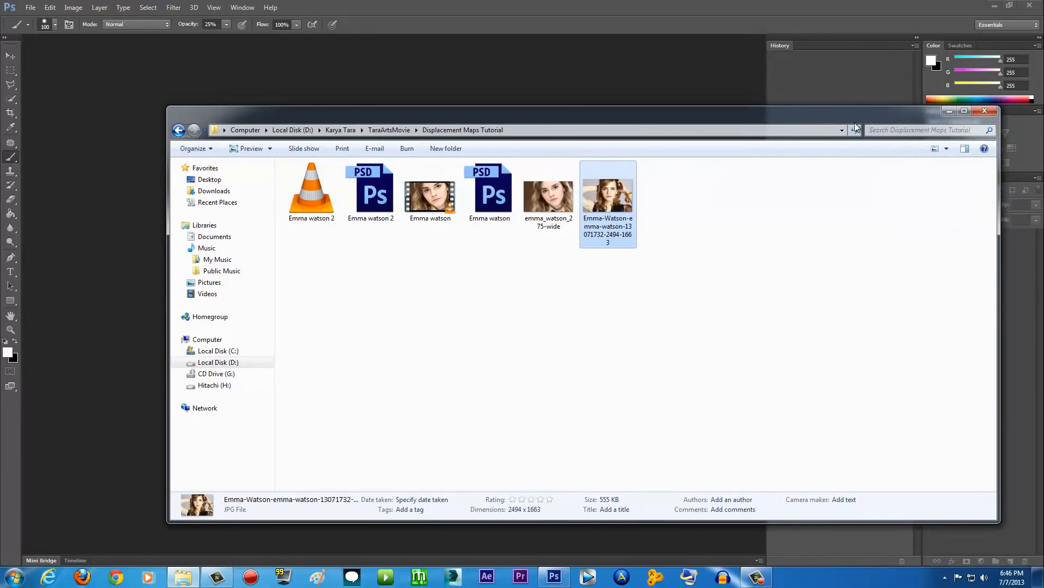
drag(692, 115, 700, 110)
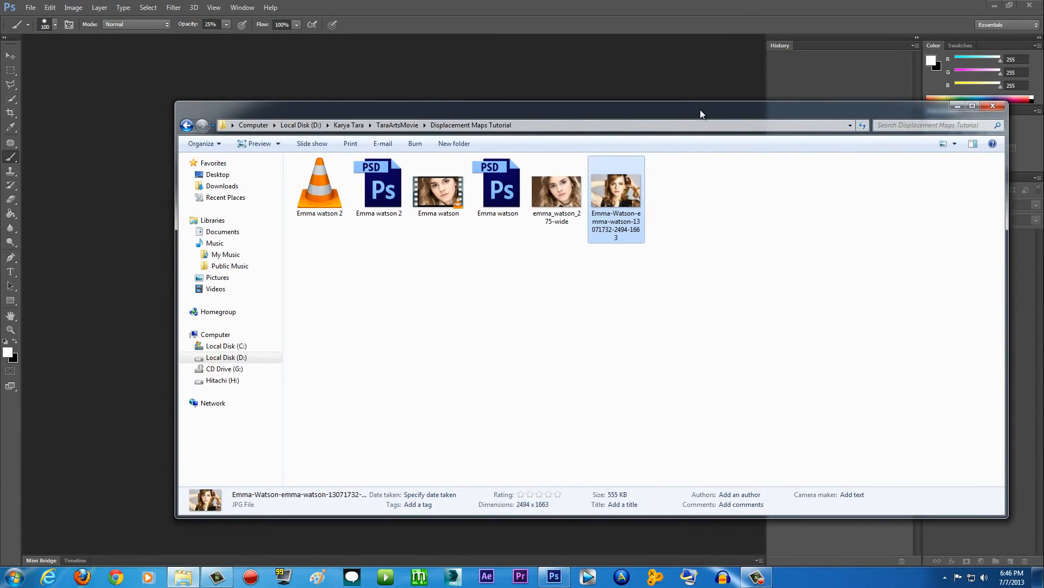
click(955, 105)
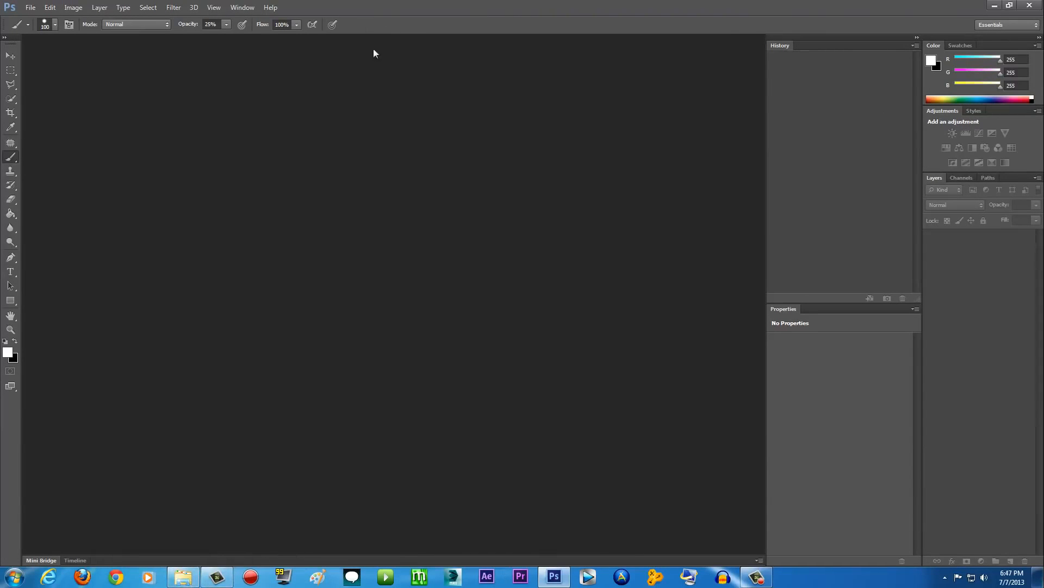
Open emma_watson_275-wide from the Displacement Maps Tutorial folder as a new document in Photoshop.
click(197, 580)
click(550, 193)
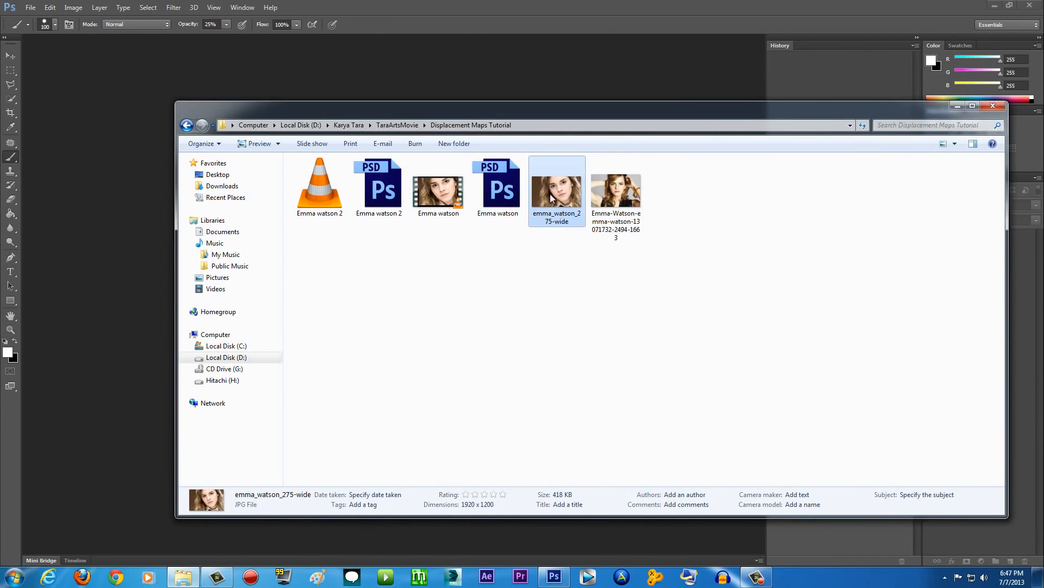
drag(374, 251, 68, 221)
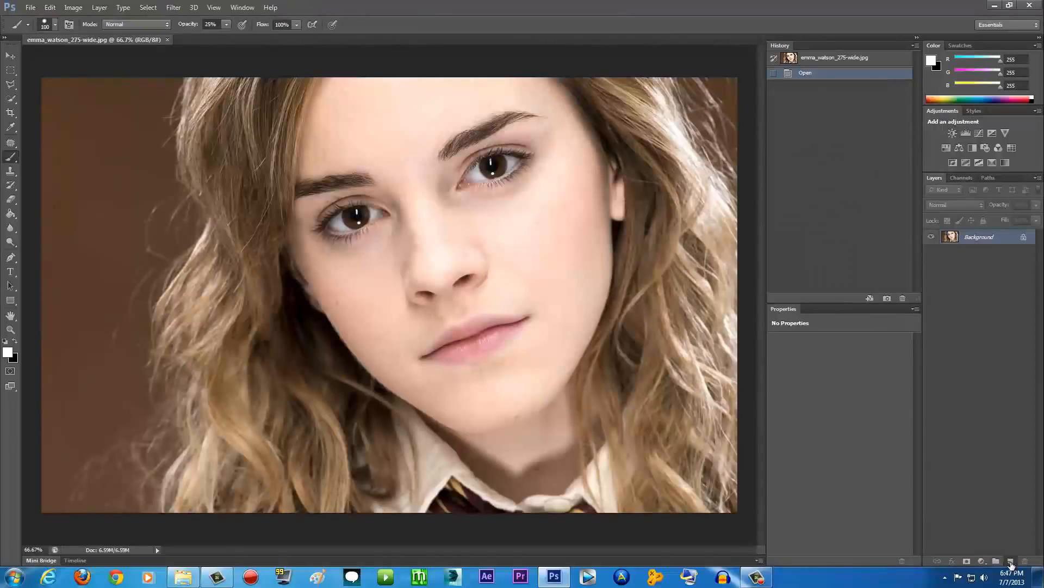
Add a new empty layer above the photo and convert the locked Background into a regular layer named Layer 0.
click(1011, 560)
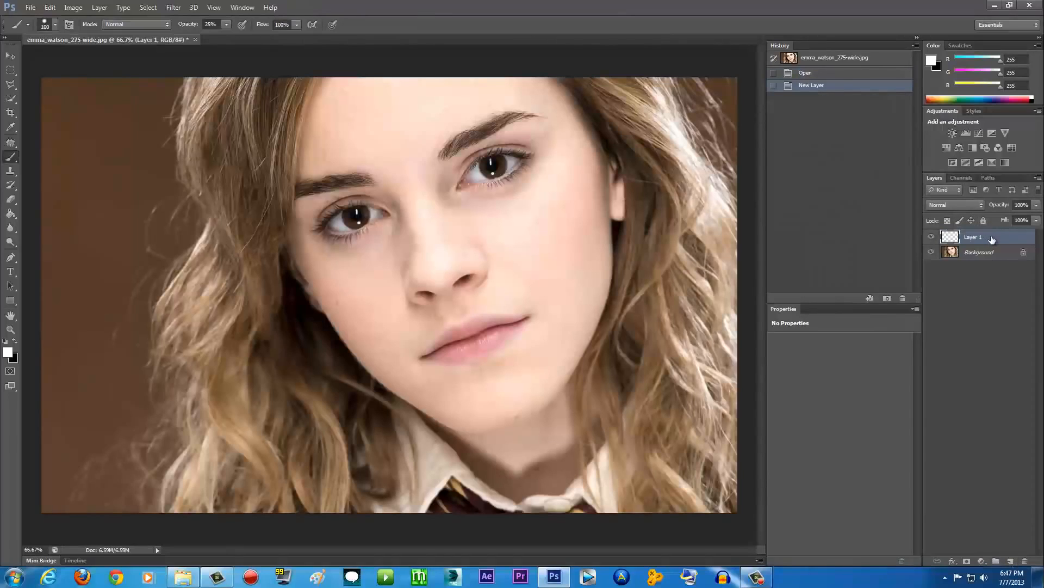
click(1007, 254)
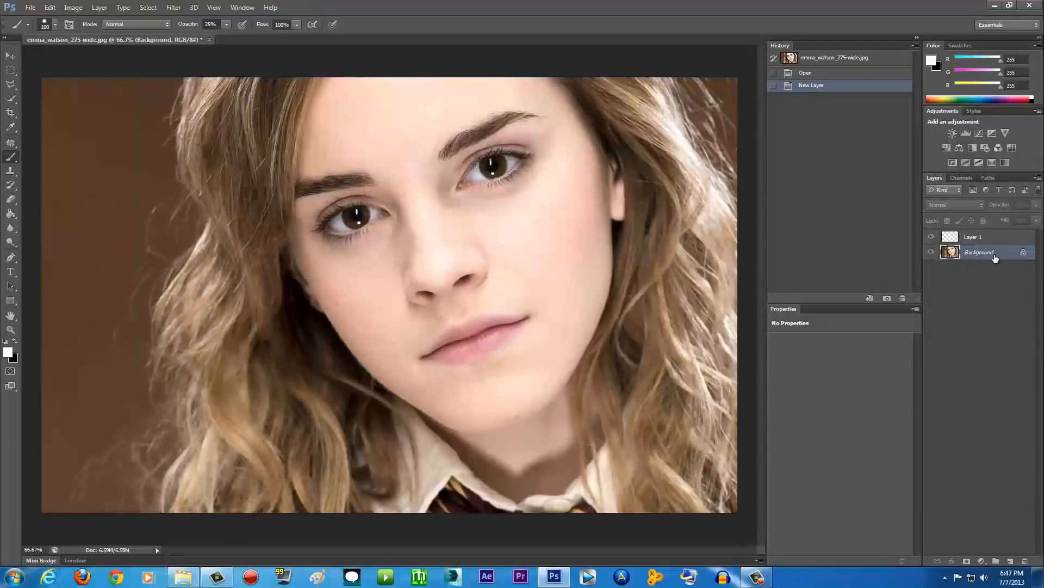
double_click(1006, 253)
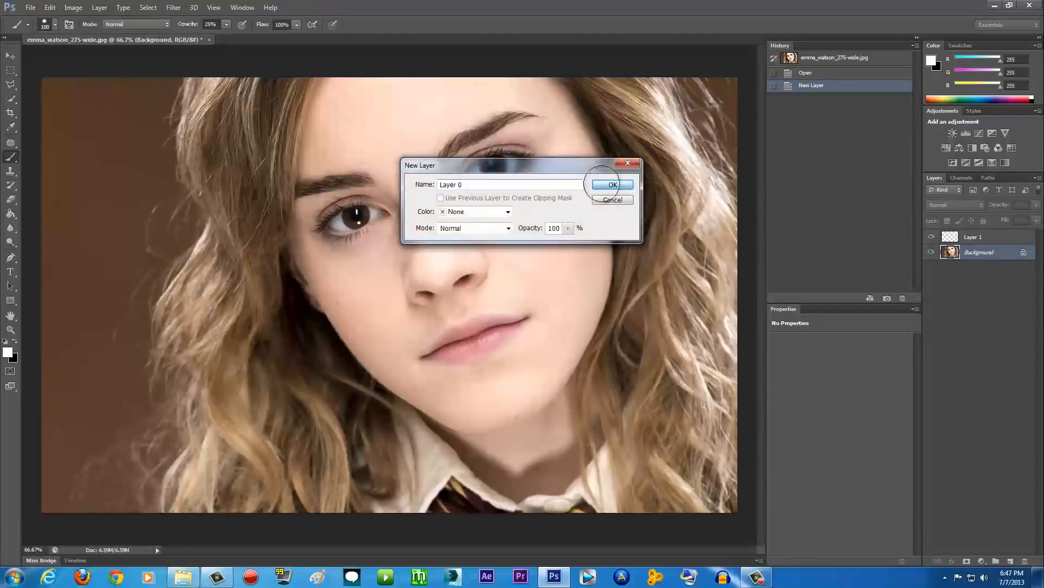
click(612, 182)
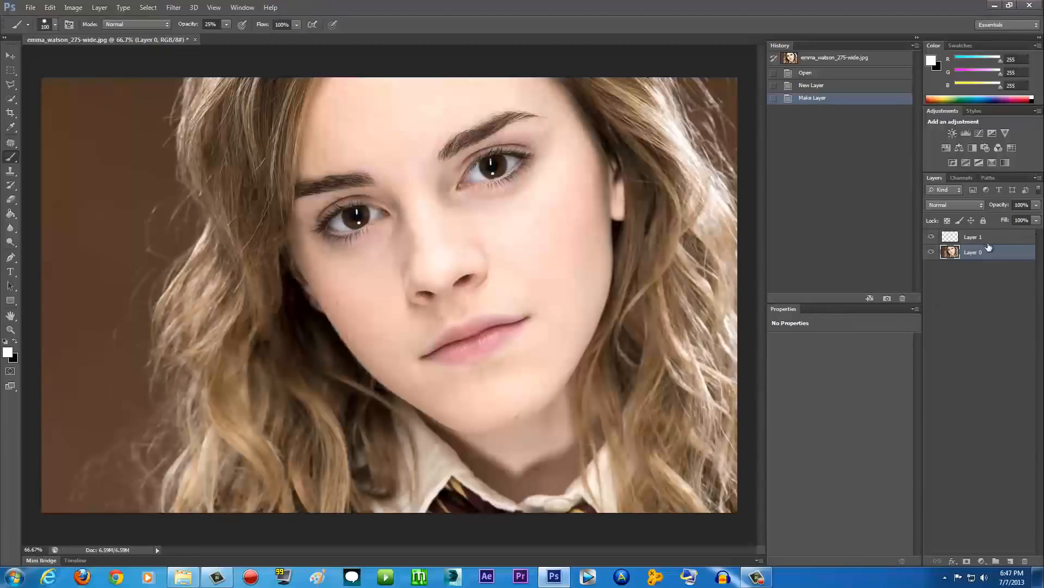
Fill the empty Layer 1 with black (000000) using the Paint Bucket Tool.
click(989, 240)
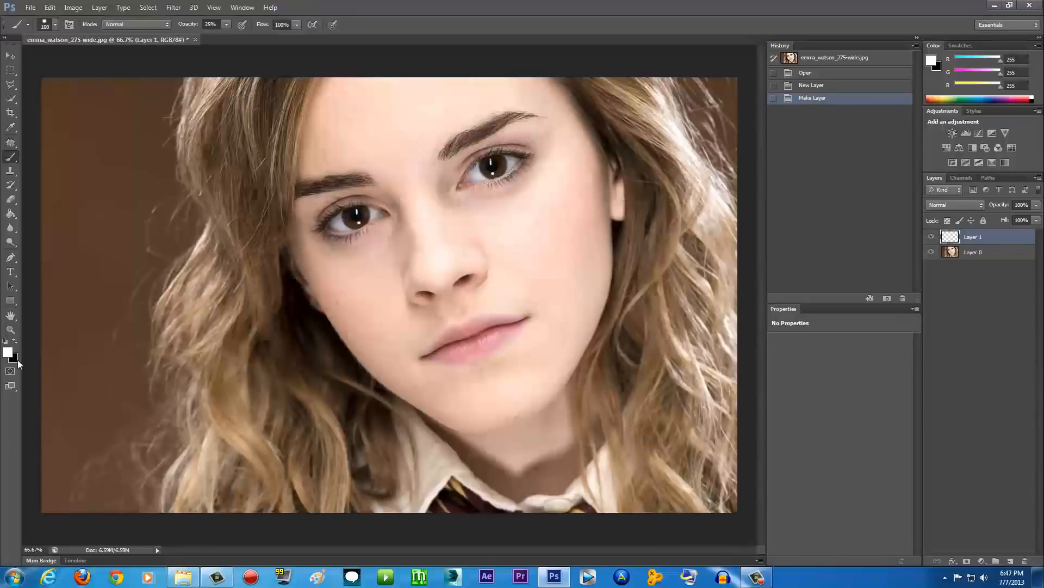
click(15, 342)
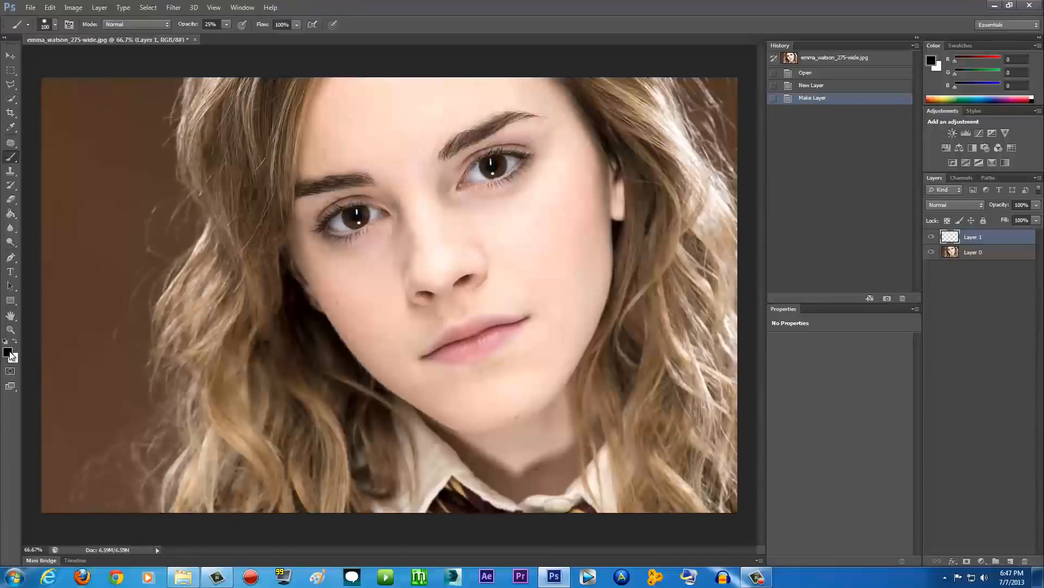
click(11, 356)
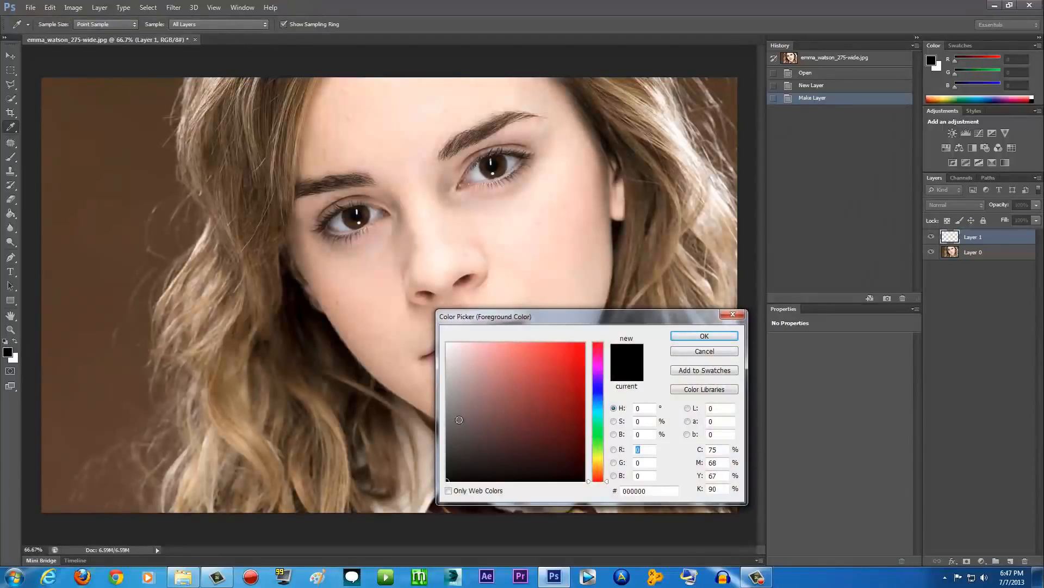
click(704, 336)
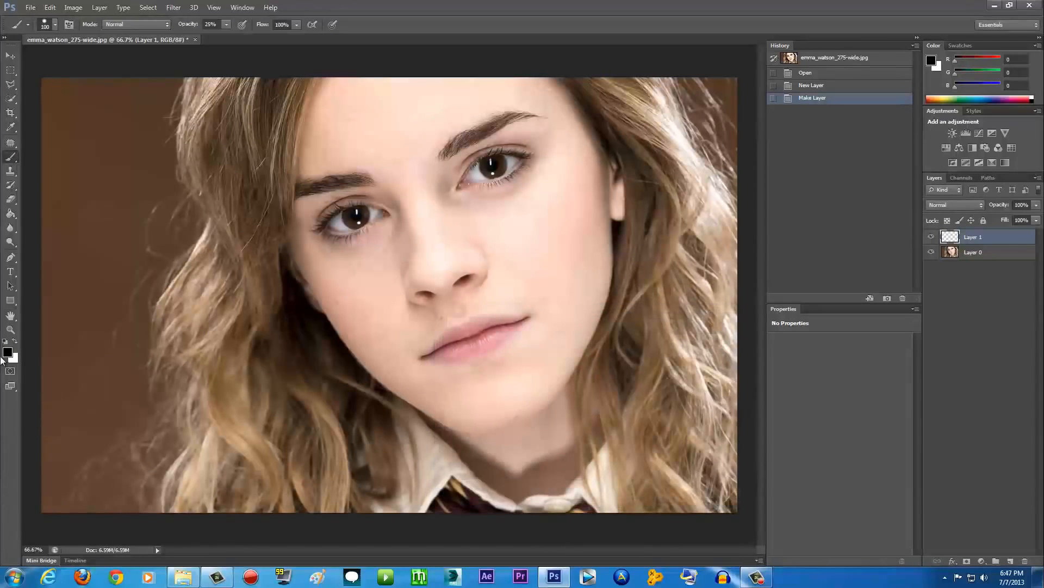
click(10, 215)
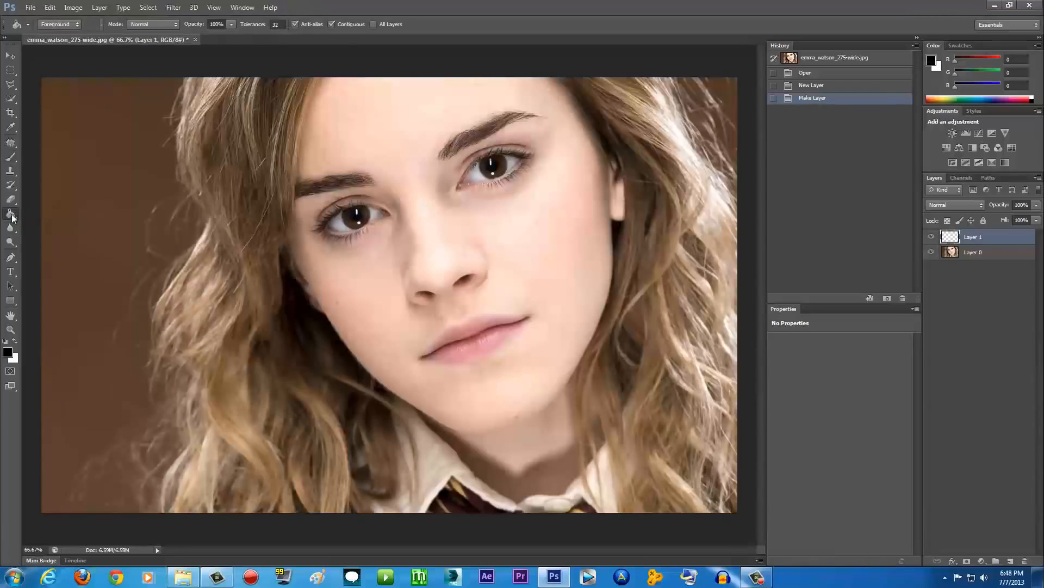
click(12, 217)
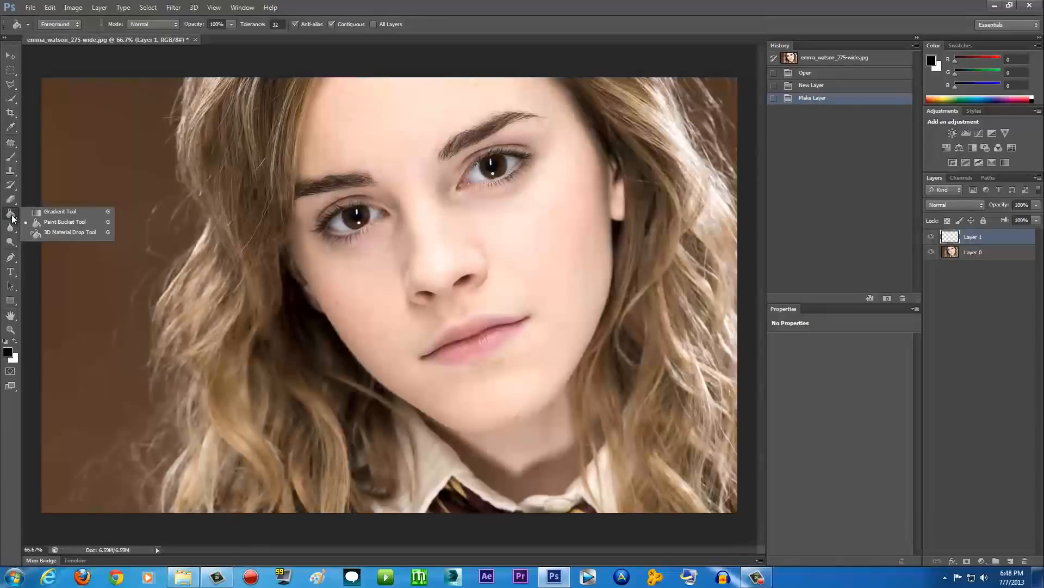
click(64, 223)
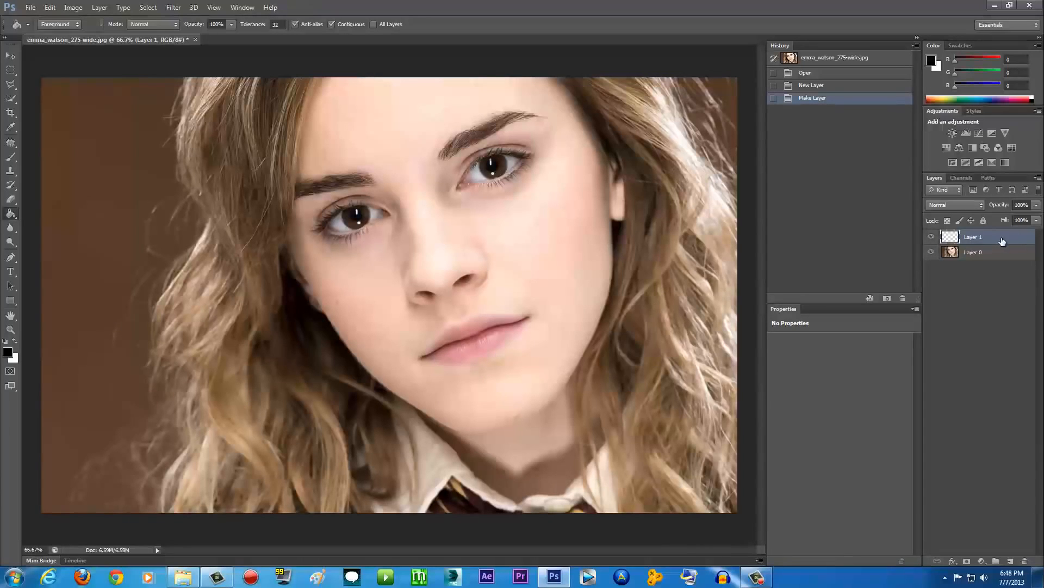
click(326, 208)
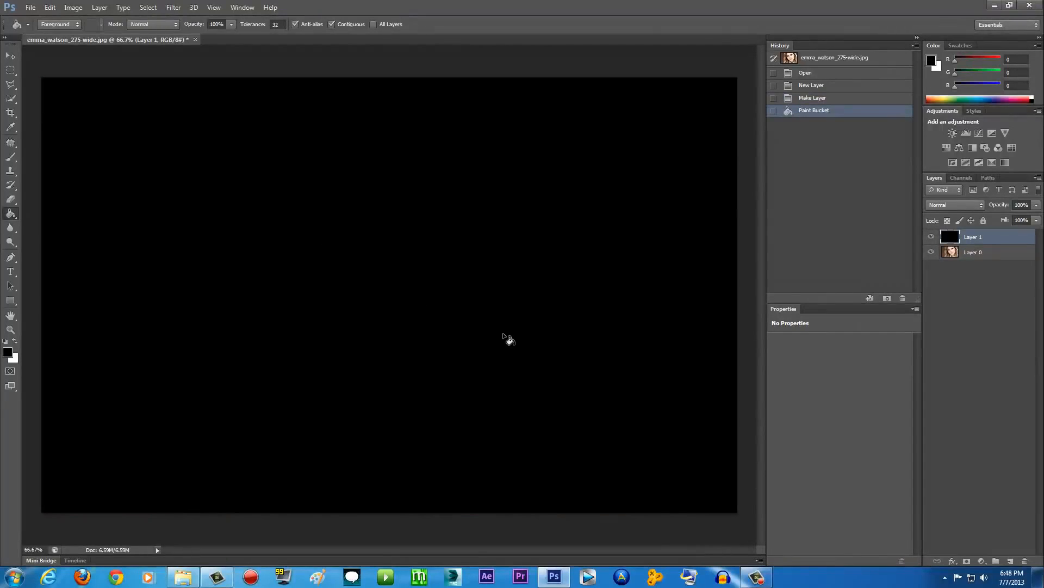
Reduce the black Layer 1's opacity to 70% and keep that layer selected.
click(1037, 205)
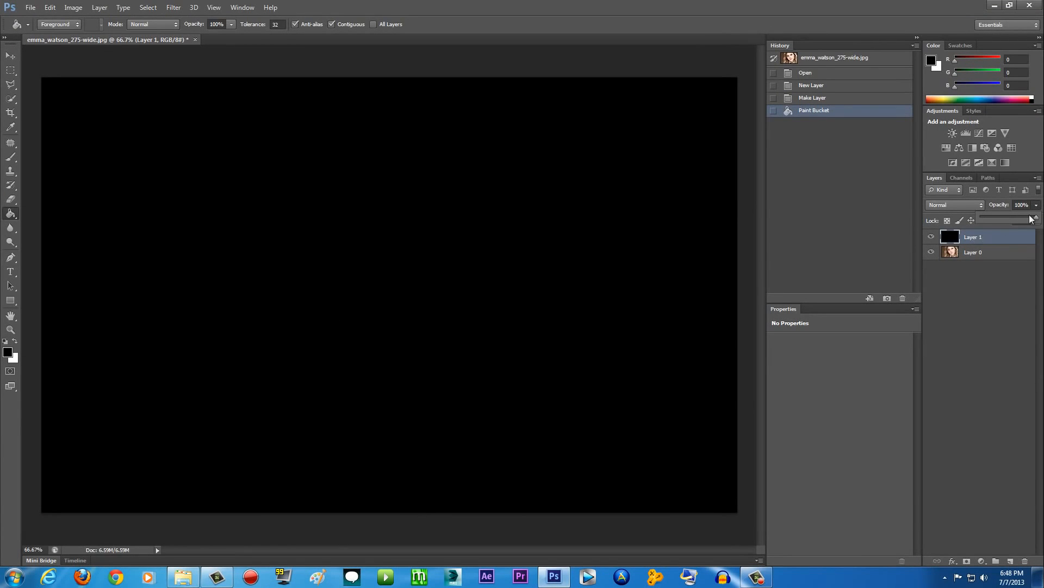
drag(1036, 217, 1021, 220)
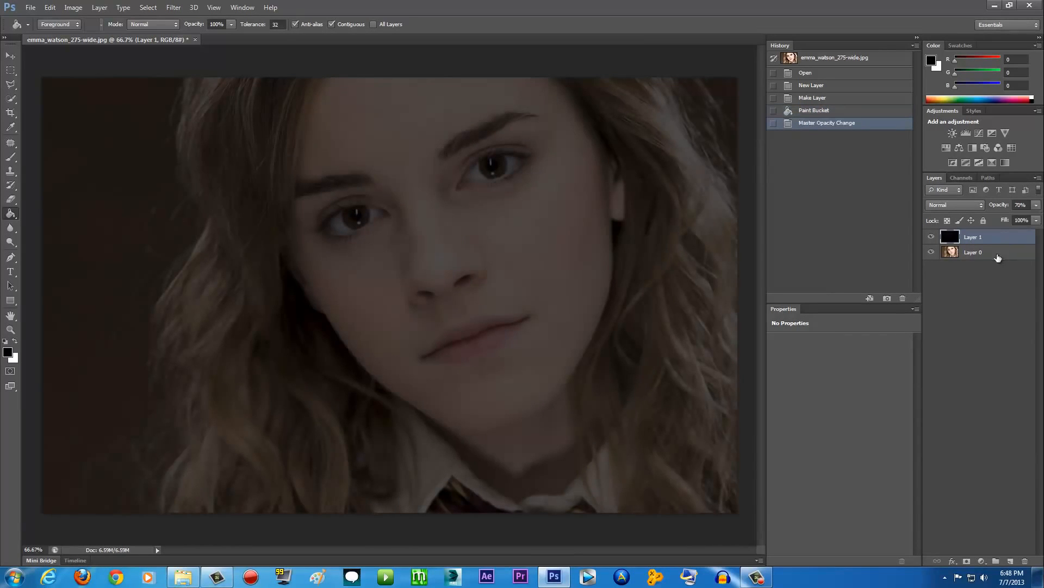
click(985, 254)
click(995, 240)
Activate the Brush tool with white as the foreground color for painting on Layer 1.
click(12, 158)
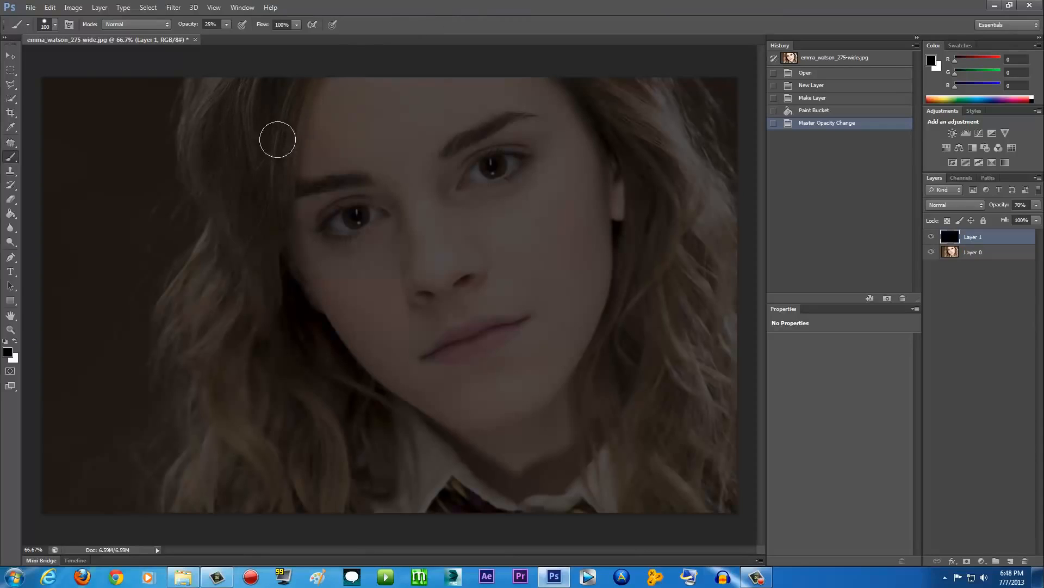
click(15, 341)
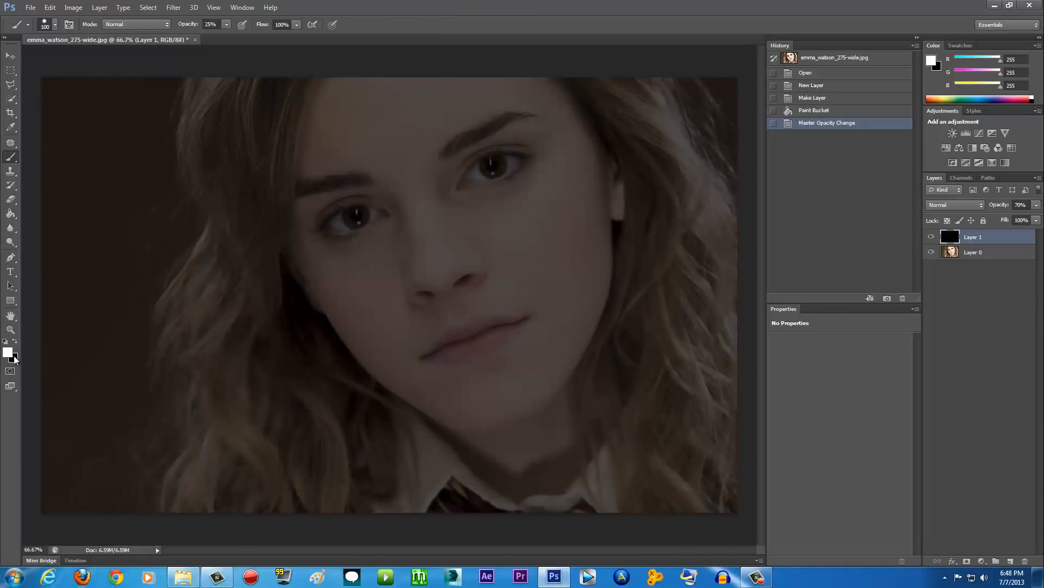
click(8, 354)
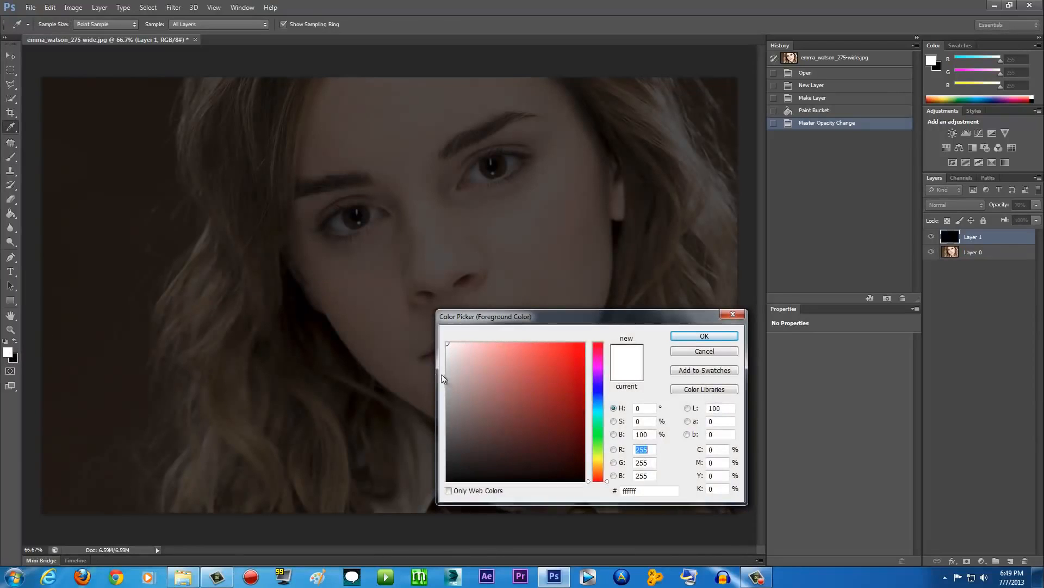
drag(476, 366, 439, 345)
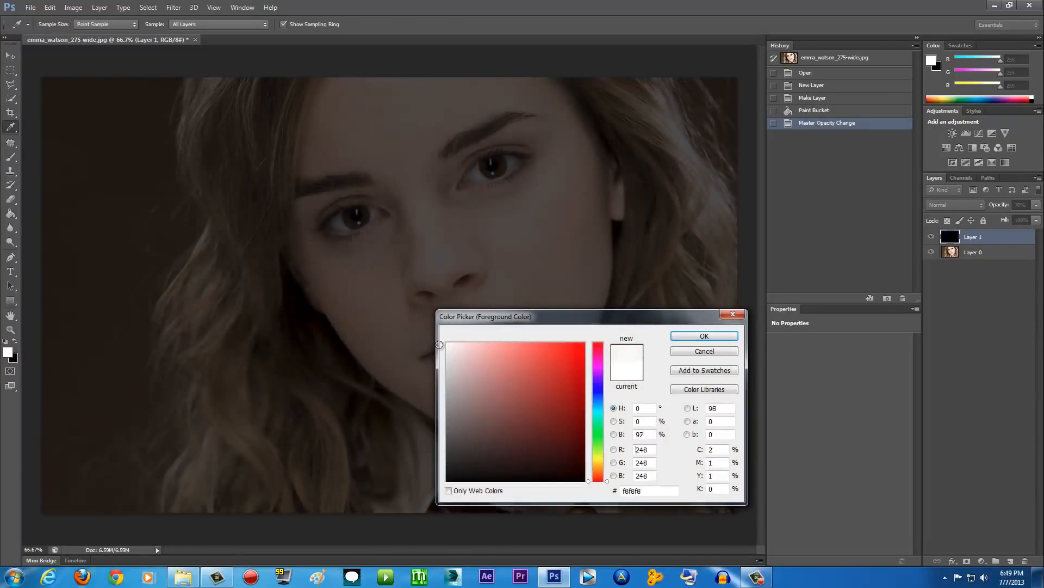
click(704, 335)
key(b)
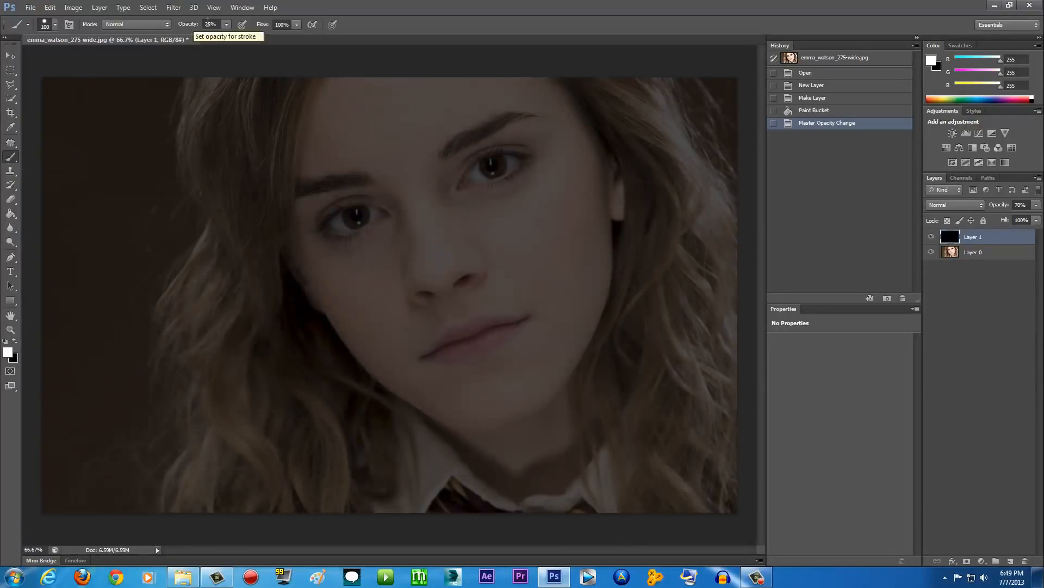
Set the brush opacity to 24%.
click(226, 25)
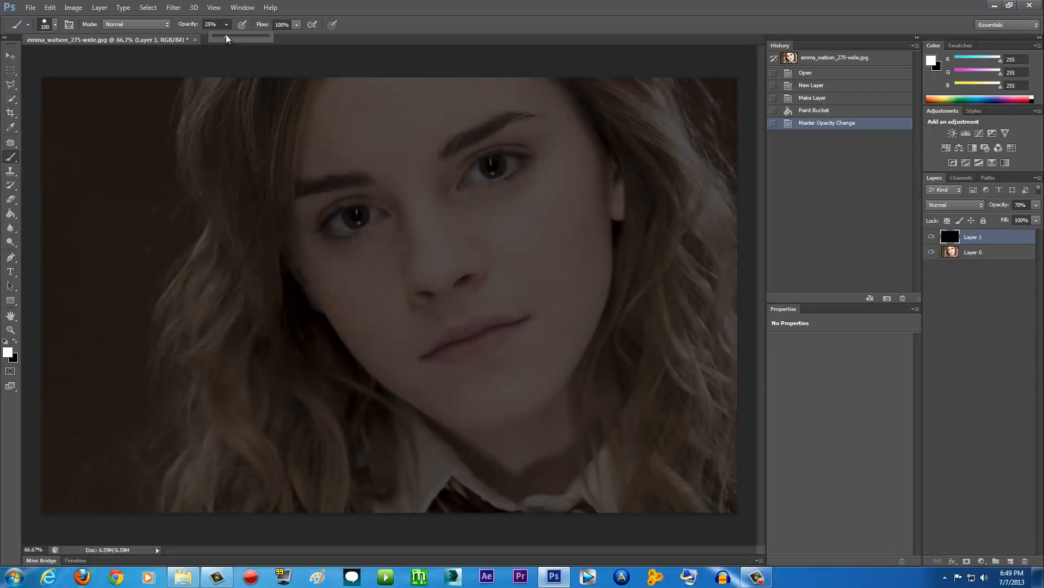
mouse_move(226, 37)
mouse_down()
mouse_move(265, 38)
mouse_move(225, 42)
mouse_up()
drag(226, 39, 226, 39)
click(304, 2)
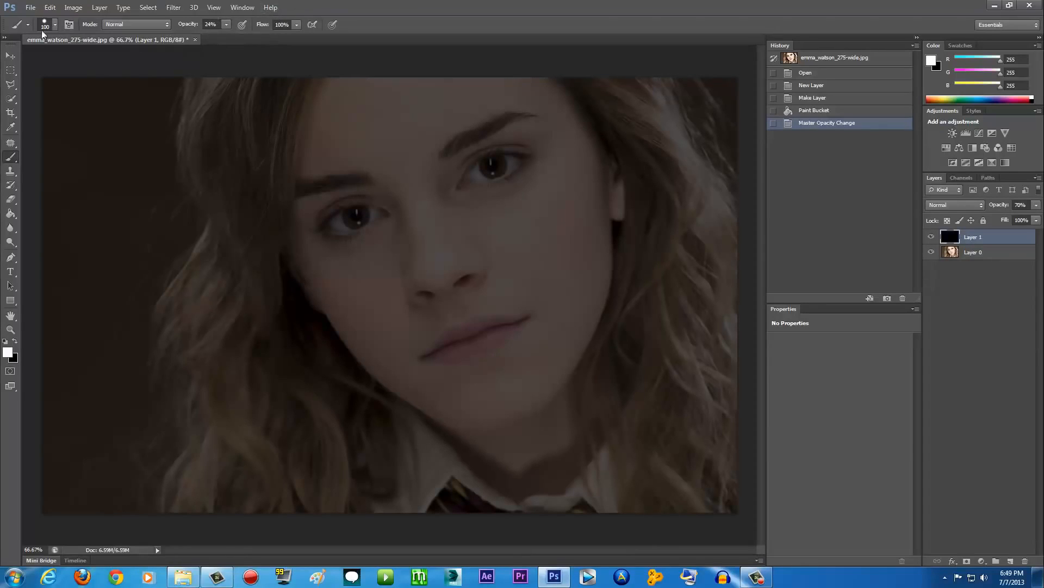
Try adjusting the brush's hardness and set its size to 125 px.
click(55, 25)
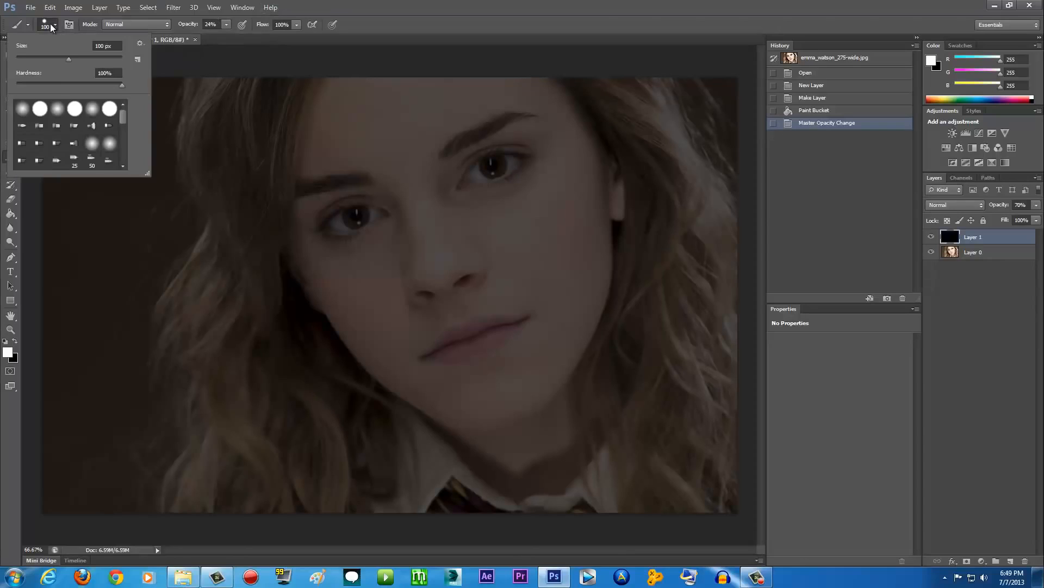
drag(82, 85, 47, 90)
key(Return)
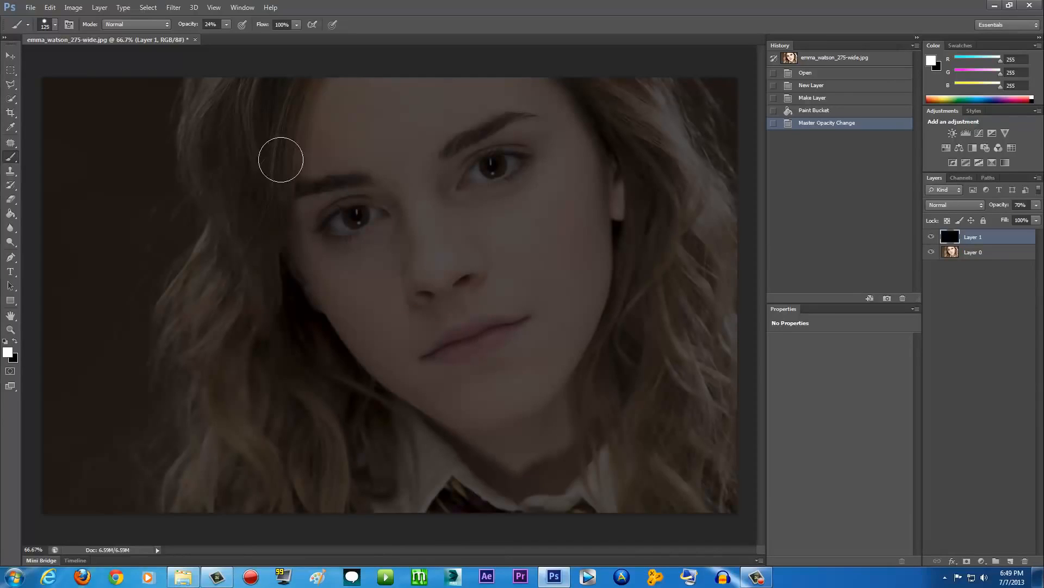
Try enlarging the brush to 600 px and shrinking it back to 300 px.
key(bracketright)
key(bracketright)
key(bracketright)
key(bracketright)
key(bracketright)
key(bracketright)
key(bracketright)
key(bracketright)
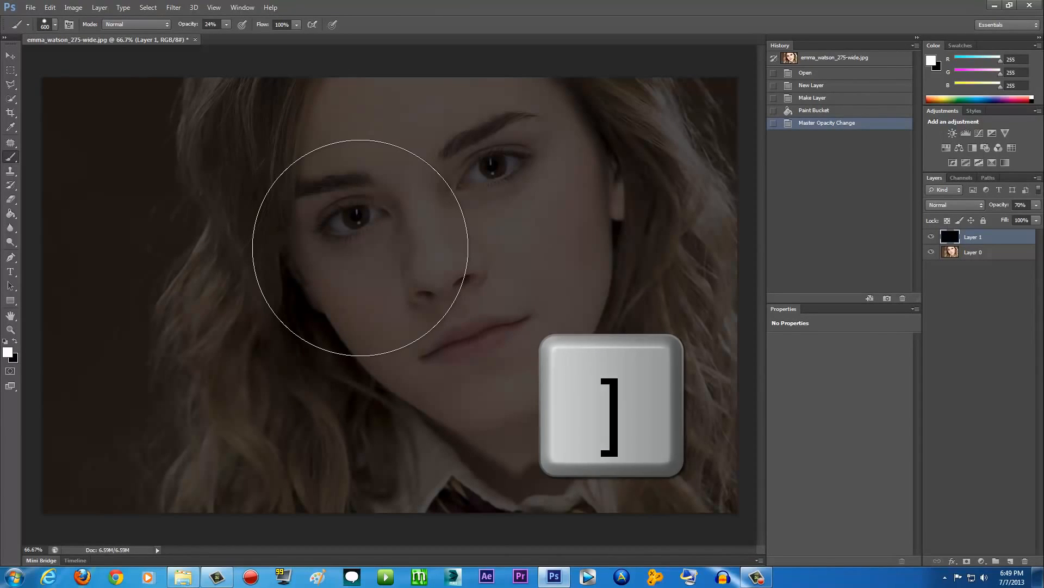
key(bracketleft)
key(bracketleft)
key(bracketleft)
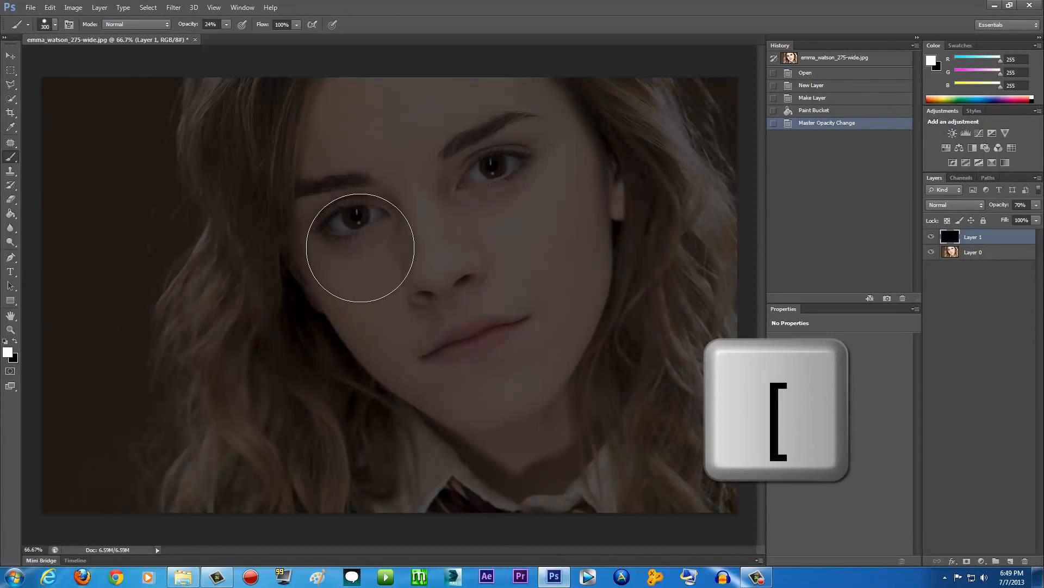
Set the brush size to 133 px.
click(54, 24)
drag(57, 58, 47, 59)
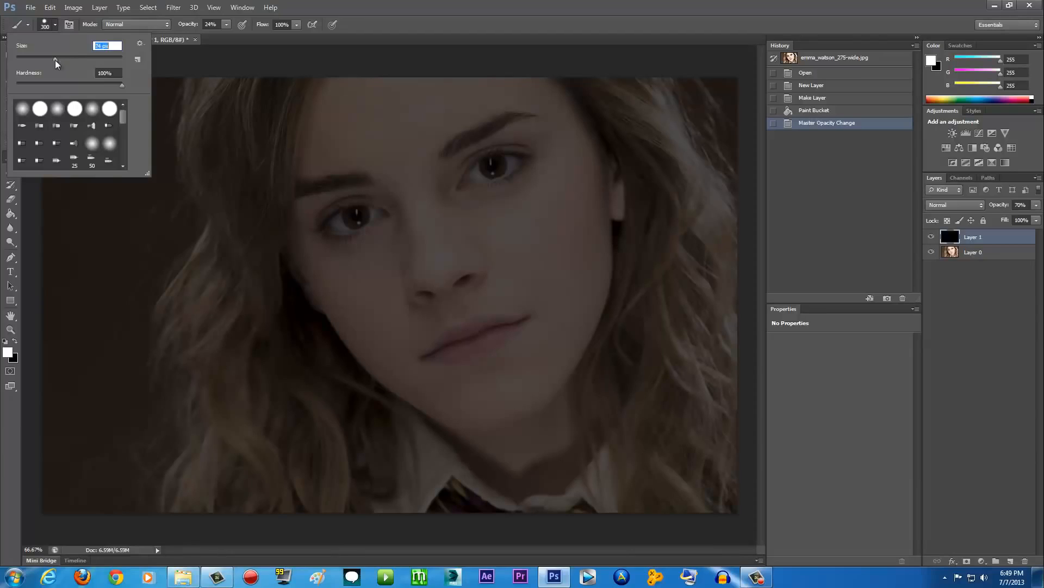
click(55, 26)
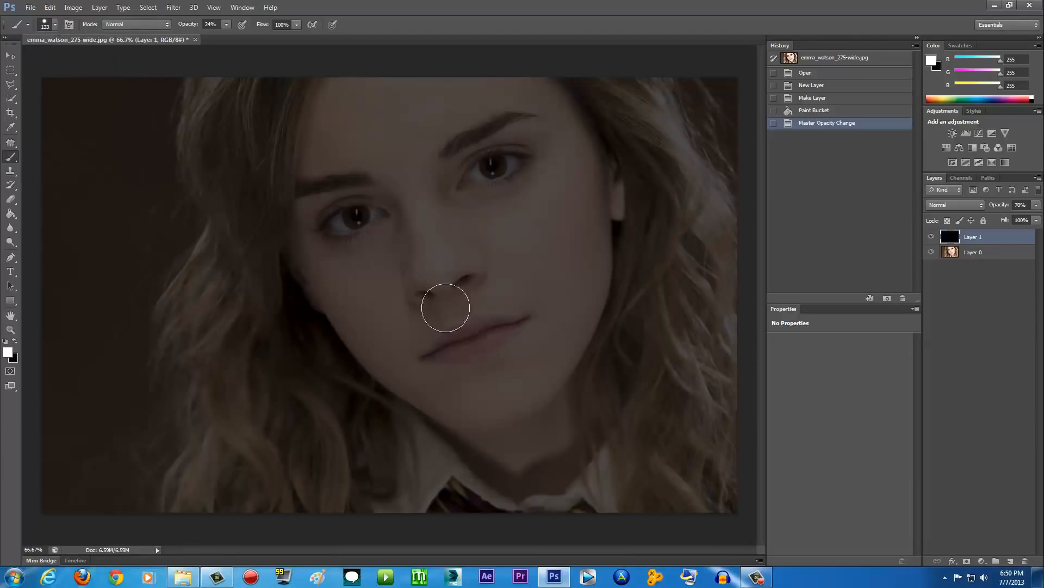
Paint white over the woman's entire hair, face and shoulders with a 400 px brush, leaving the background black.
key(bracketright)
key(bracketright)
key(bracketright)
key(bracketright)
key(bracketright)
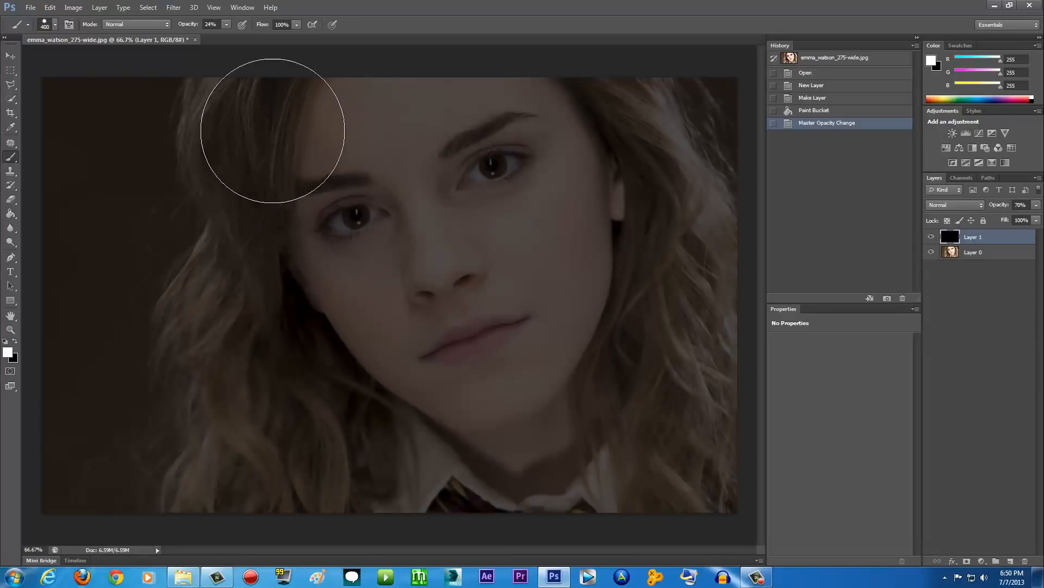
mouse_move(270, 131)
mouse_down()
mouse_move(253, 109)
mouse_move(247, 130)
mouse_move(272, 160)
mouse_move(282, 210)
mouse_move(245, 308)
mouse_move(225, 326)
mouse_move(225, 359)
mouse_move(249, 404)
mouse_move(248, 452)
mouse_move(213, 543)
mouse_move(334, 518)
mouse_move(358, 357)
mouse_move(360, 490)
mouse_move(385, 521)
mouse_move(415, 308)
mouse_move(345, 104)
mouse_move(480, 548)
mouse_move(400, 109)
mouse_move(579, 512)
mouse_move(581, 374)
mouse_move(508, 154)
mouse_move(455, 64)
mouse_move(642, 474)
mouse_move(671, 481)
mouse_move(505, 83)
mouse_move(700, 487)
mouse_move(600, 233)
mouse_move(586, 110)
mouse_move(604, 123)
mouse_move(610, 111)
mouse_move(611, 153)
mouse_move(692, 272)
mouse_move(701, 388)
mouse_move(676, 460)
mouse_move(650, 404)
mouse_move(627, 130)
mouse_move(623, 170)
mouse_move(676, 283)
mouse_move(401, 301)
mouse_move(416, 435)
mouse_up()
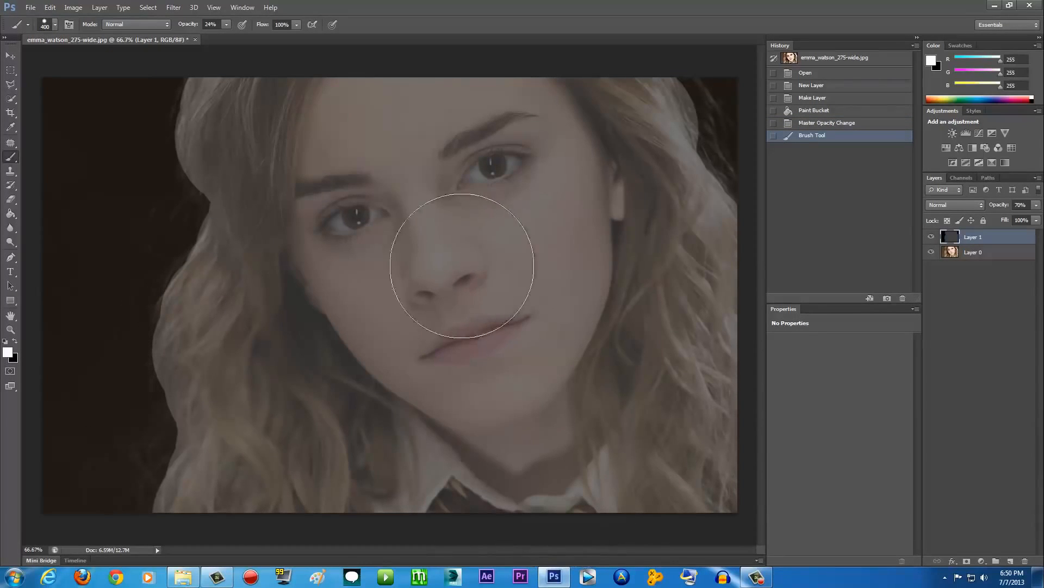
Paint a second white pass over the face and the hair around the head with a 200 px brush.
key(bracketleft)
key(bracketleft)
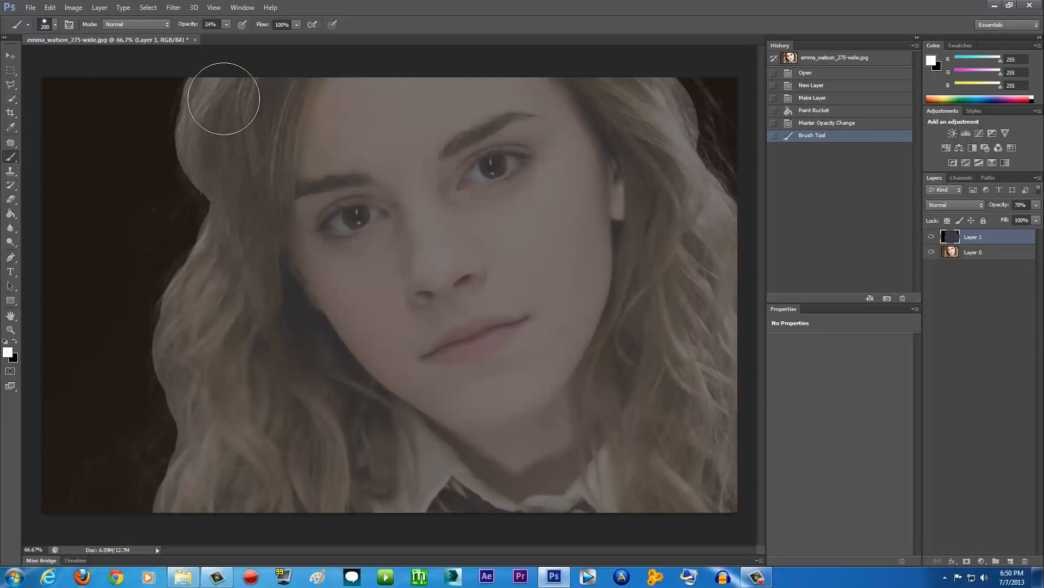
mouse_move(228, 94)
mouse_down()
mouse_move(212, 120)
mouse_move(252, 217)
mouse_move(259, 279)
mouse_move(264, 144)
mouse_move(281, 87)
mouse_move(263, 110)
mouse_move(299, 94)
mouse_move(300, 178)
mouse_move(365, 321)
mouse_move(473, 397)
mouse_move(528, 374)
mouse_move(569, 301)
mouse_move(579, 190)
mouse_move(530, 100)
mouse_up()
mouse_move(410, 94)
mouse_down()
mouse_move(384, 187)
mouse_move(419, 291)
mouse_move(460, 180)
mouse_move(472, 360)
mouse_move(520, 206)
mouse_move(401, 69)
mouse_move(479, 120)
mouse_move(550, 90)
mouse_move(644, 103)
mouse_move(625, 103)
mouse_move(662, 175)
mouse_move(650, 233)
mouse_move(611, 262)
mouse_move(593, 302)
mouse_move(572, 315)
mouse_move(648, 112)
mouse_move(650, 138)
mouse_move(549, 133)
mouse_move(474, 157)
mouse_move(443, 139)
mouse_move(419, 186)
mouse_up()
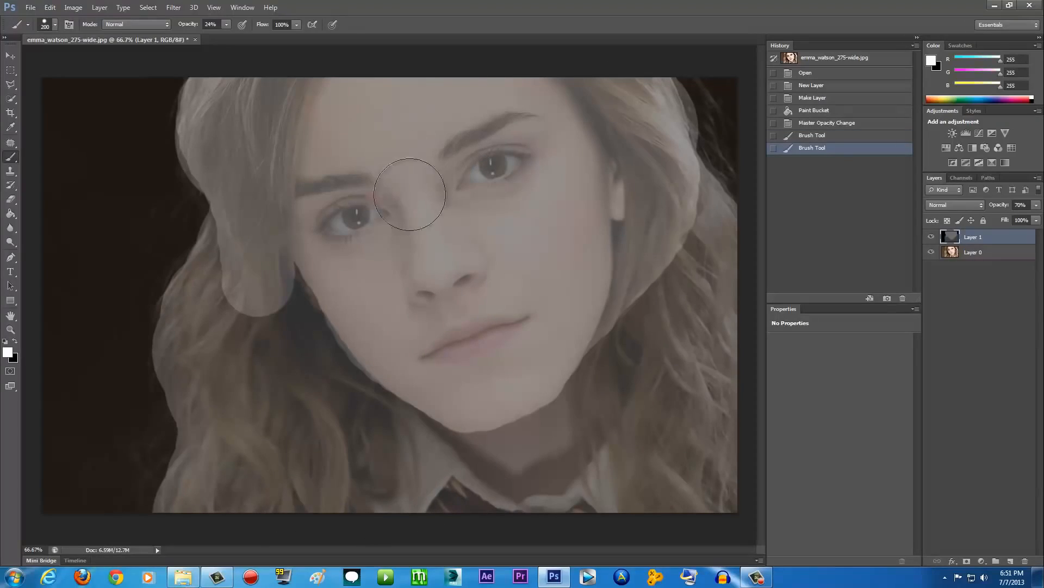
Paint a brighter white stroke down the front lock of hair beside the forehead with a 125 px brush.
key(bracketleft)
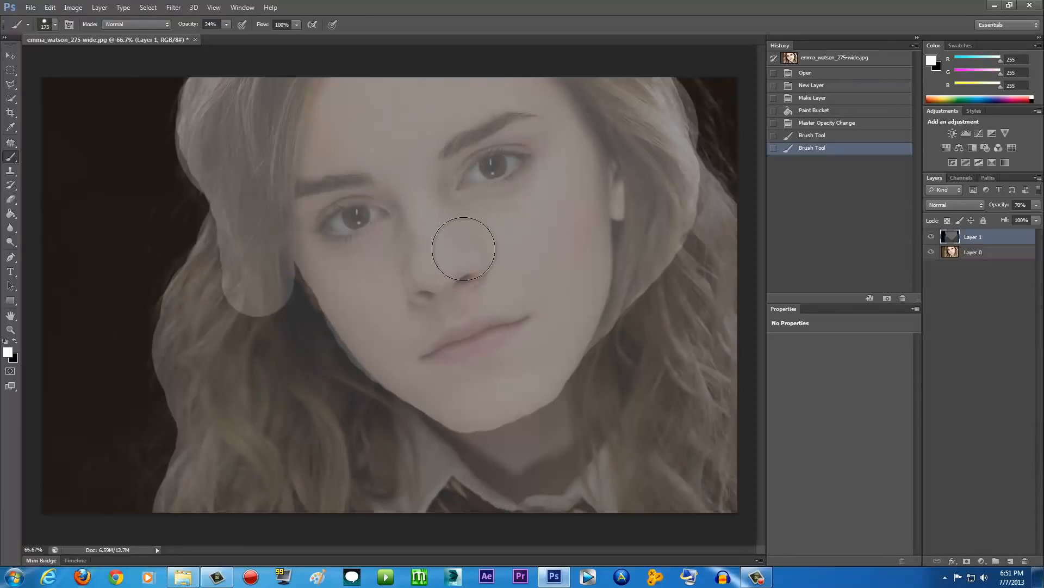
key(bracketleft)
key(bracketleft)
key(bracketleft)
mouse_move(286, 86)
mouse_down()
mouse_move(276, 132)
mouse_move(270, 266)
mouse_move(264, 87)
mouse_move(268, 212)
mouse_up()
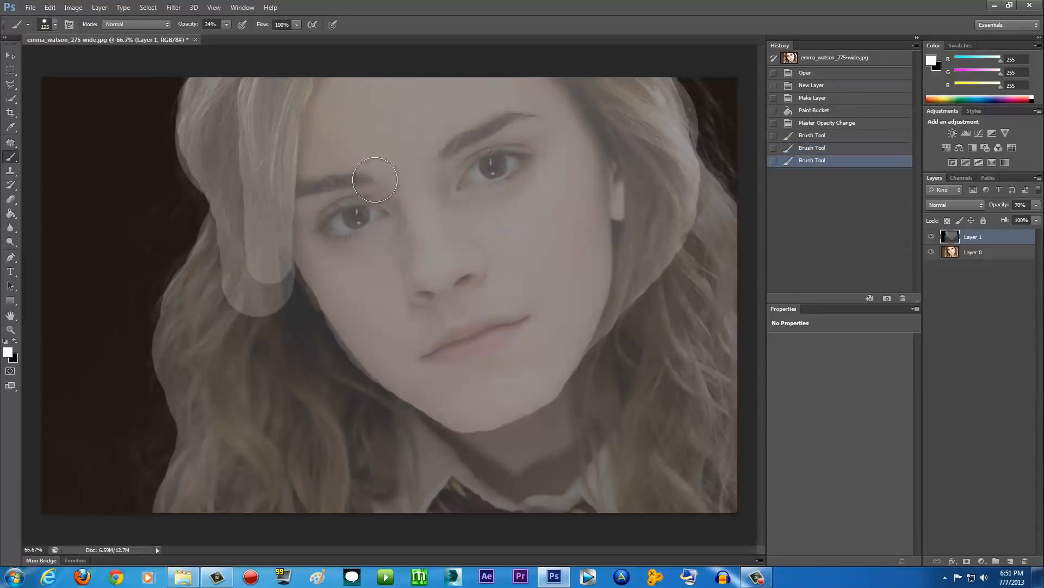
Paint another white layer over the eyebrows, nose and chin with the 125 px brush.
mouse_move(314, 188)
mouse_down()
mouse_move(402, 173)
mouse_move(453, 142)
mouse_move(538, 127)
mouse_move(478, 131)
mouse_move(401, 176)
mouse_move(373, 173)
mouse_move(413, 198)
mouse_move(418, 277)
mouse_move(461, 273)
mouse_move(412, 191)
mouse_move(419, 214)
mouse_up()
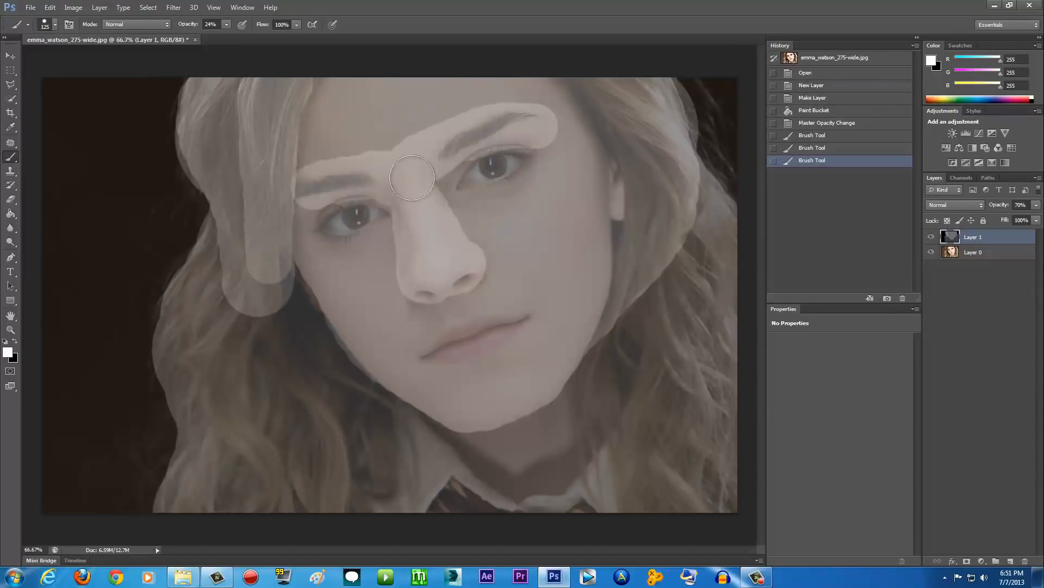
drag(412, 178, 415, 194)
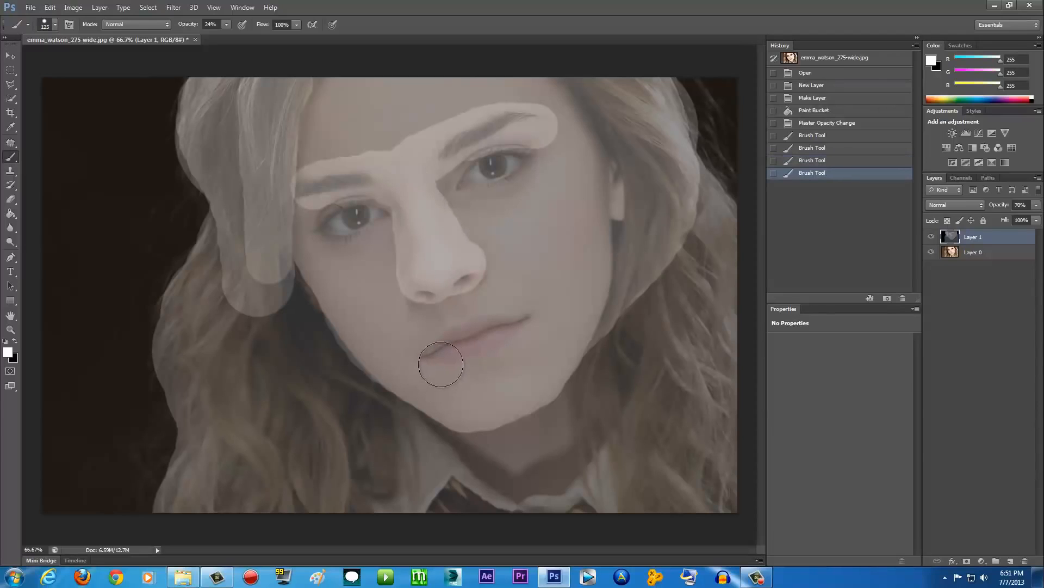
mouse_move(467, 411)
mouse_down()
mouse_move(536, 388)
mouse_move(503, 397)
mouse_up()
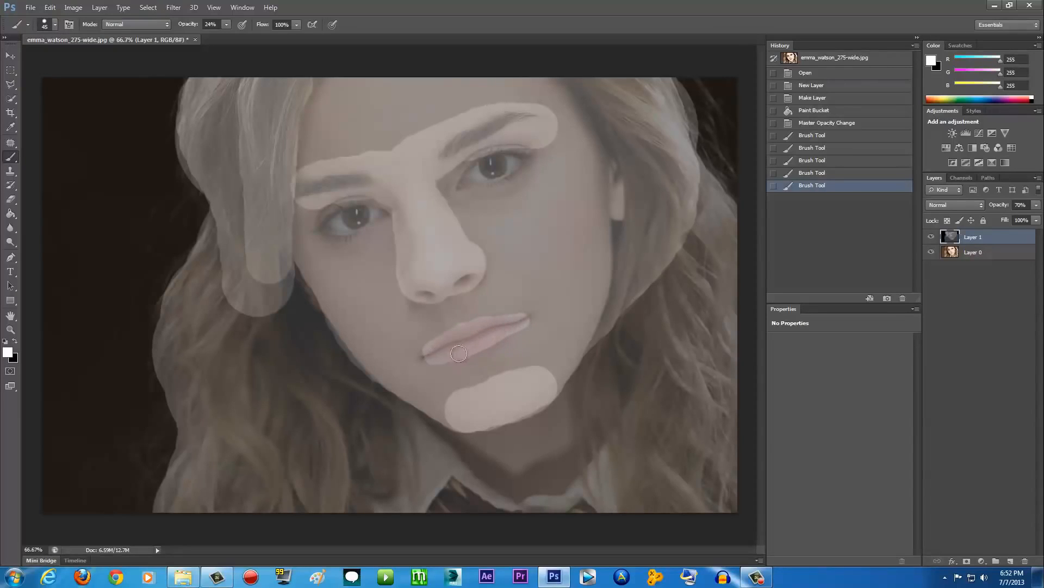
Paint the lips white with a 45 px brush and undo the extra stroke at the mouth corner.
drag(516, 326, 492, 336)
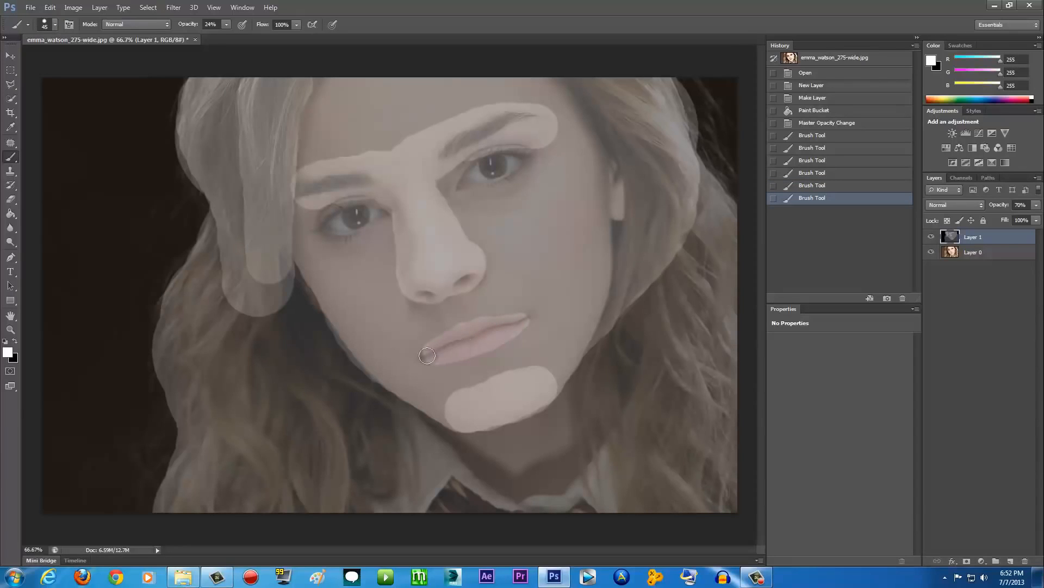
drag(428, 353, 440, 352)
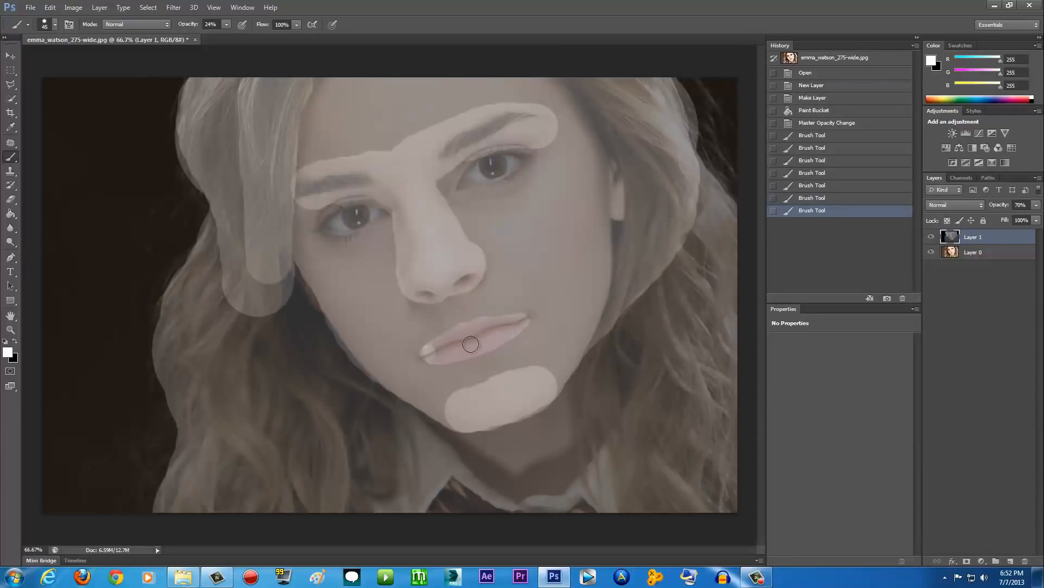
key(ctrl+z)
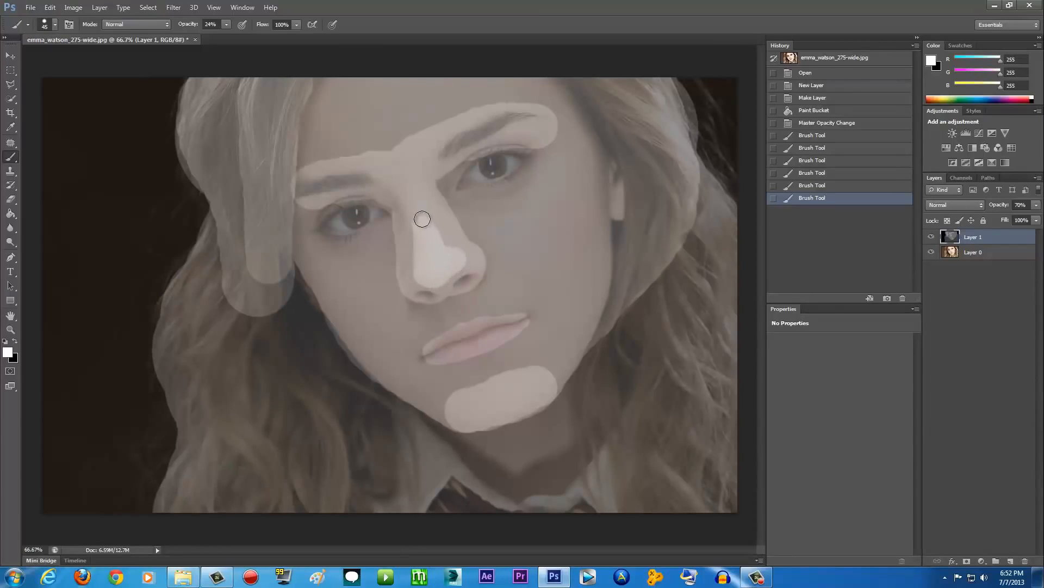
Brighten the tip of the nose and both cheeks with white strokes from the 45 px brush.
click(448, 256)
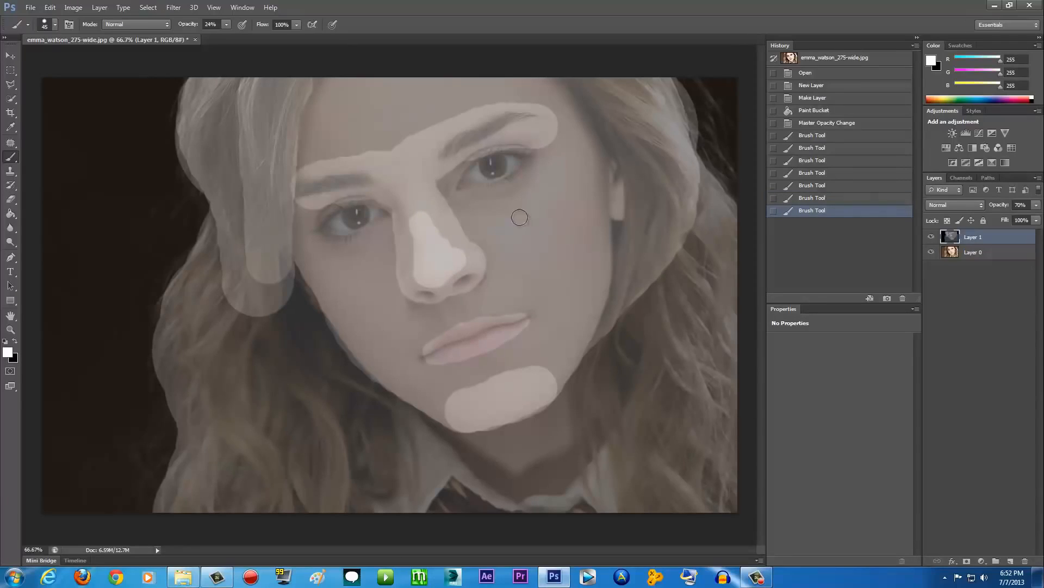
mouse_move(496, 220)
mouse_down()
mouse_move(572, 189)
mouse_move(569, 262)
mouse_move(548, 280)
mouse_move(497, 226)
mouse_move(518, 236)
mouse_move(531, 219)
mouse_move(535, 248)
mouse_up()
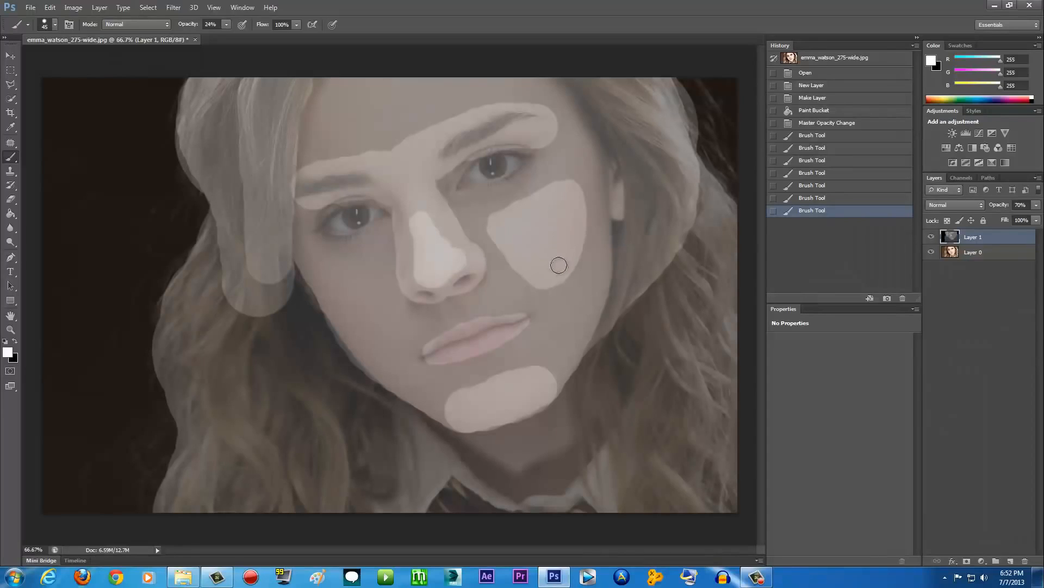
drag(559, 265, 555, 267)
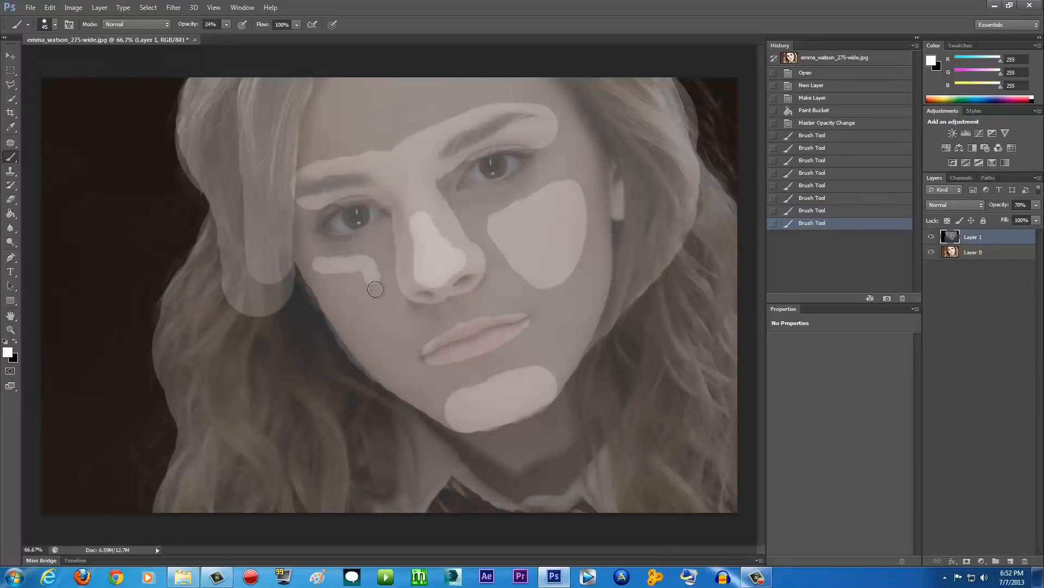
drag(349, 311, 324, 271)
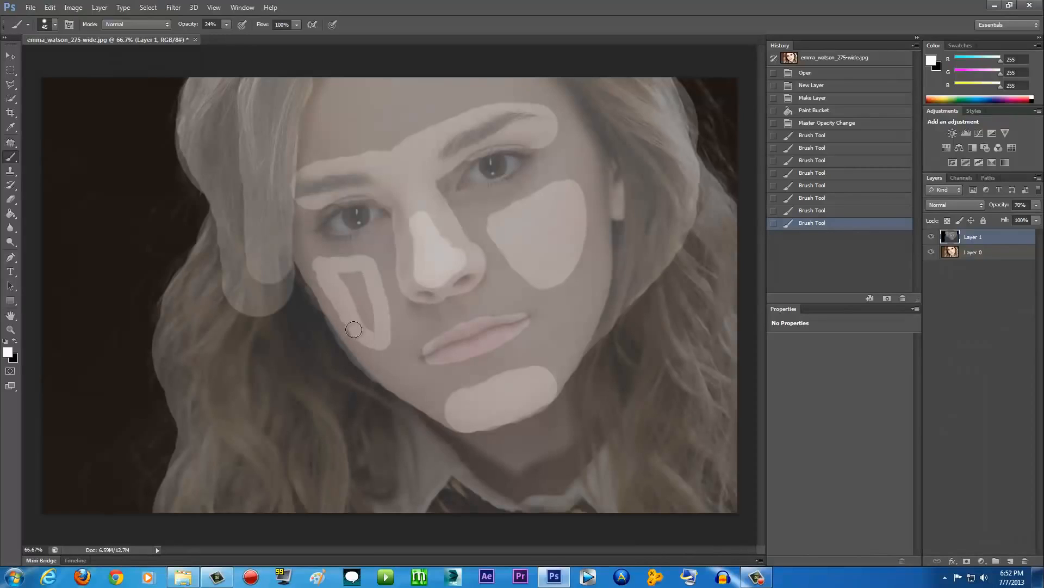
mouse_move(358, 331)
mouse_down()
mouse_move(344, 263)
mouse_move(367, 310)
mouse_up()
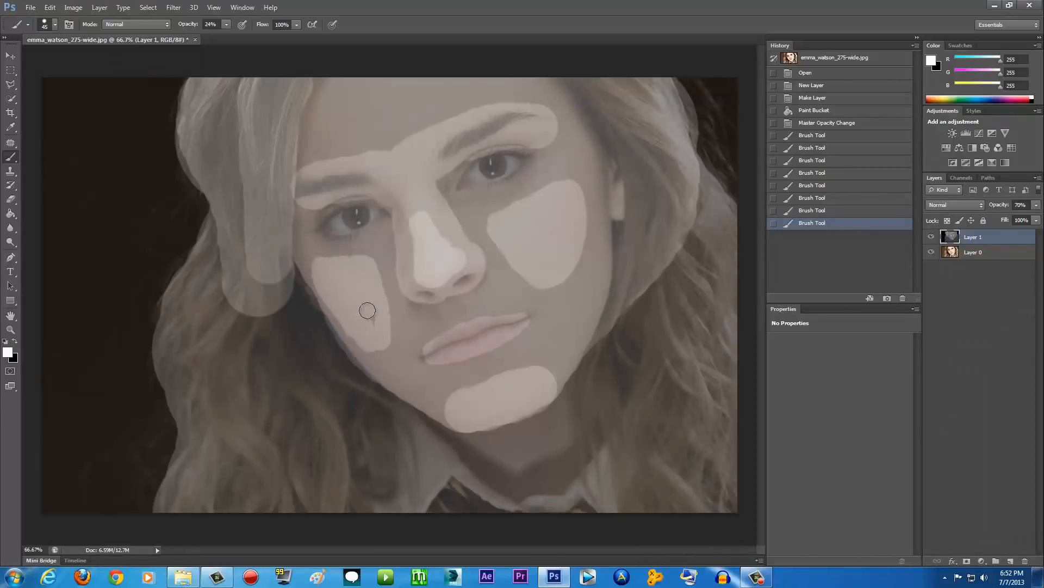
mouse_move(382, 329)
mouse_down()
mouse_move(388, 283)
mouse_move(373, 257)
mouse_move(350, 261)
mouse_move(365, 271)
mouse_up()
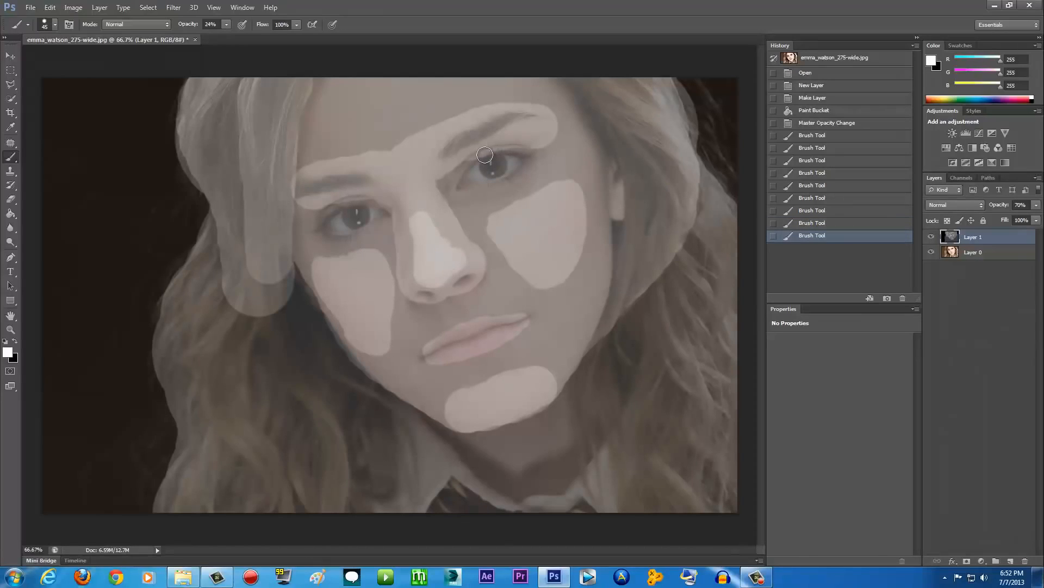
Darken both eyes with black brush strokes at 9% opacity.
click(15, 341)
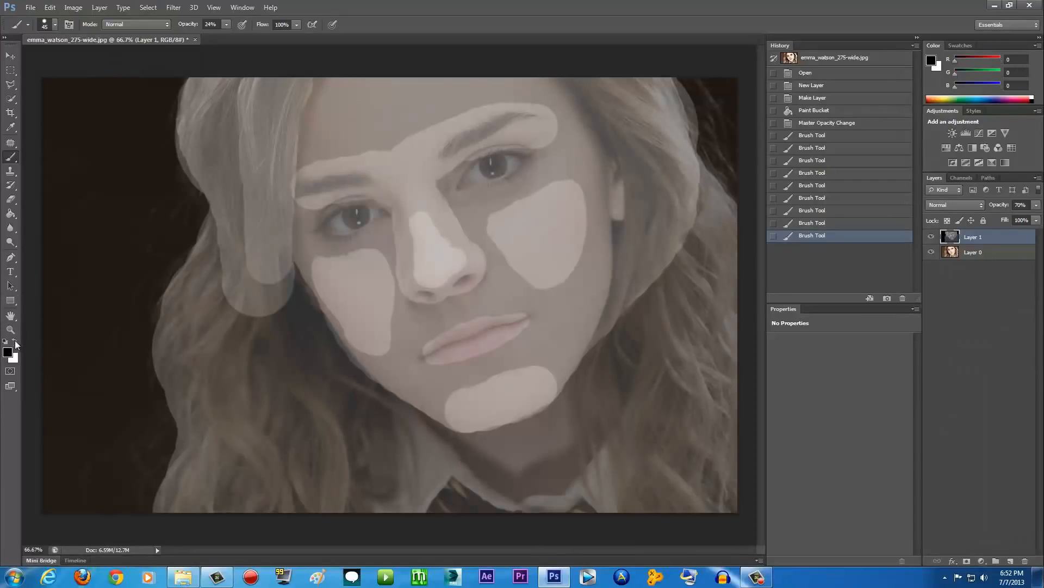
click(227, 25)
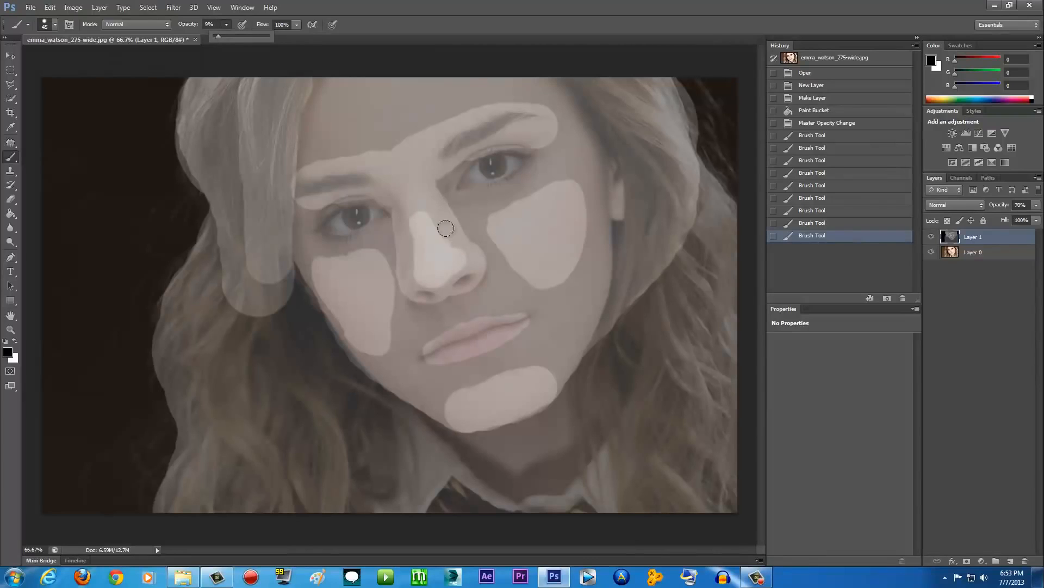
click(326, 226)
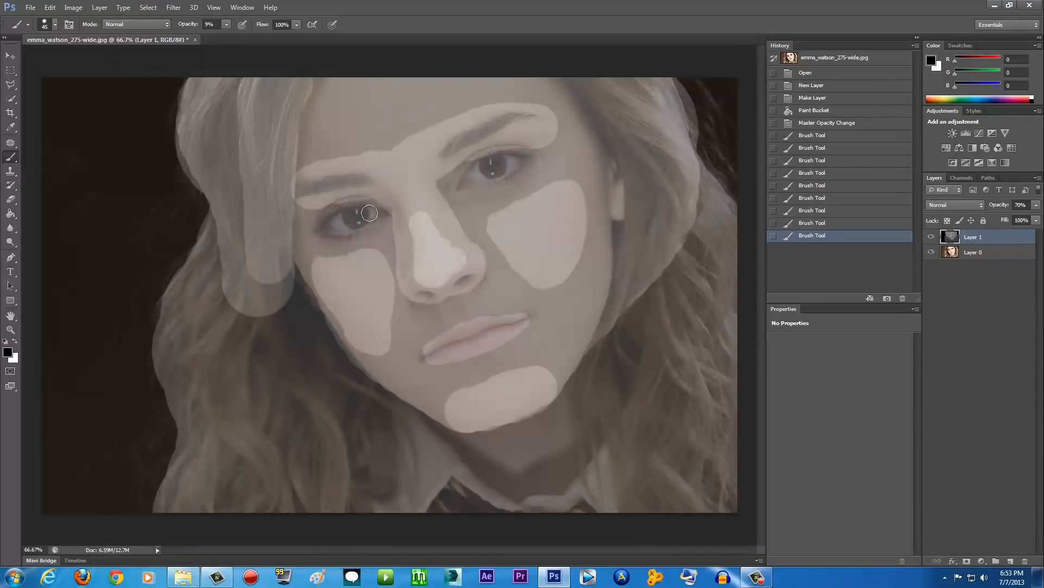
drag(374, 219, 340, 223)
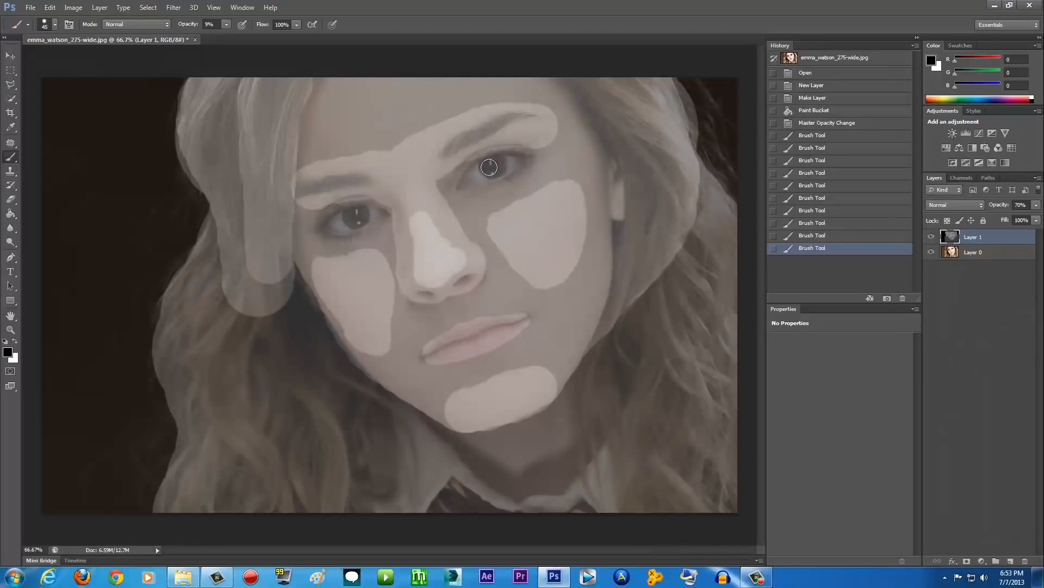
drag(505, 166, 510, 165)
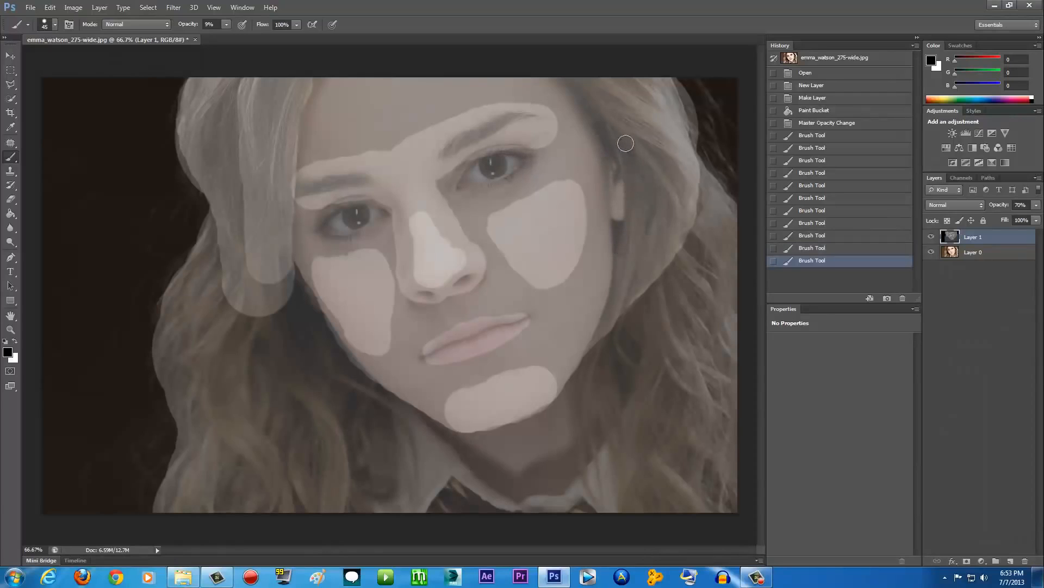
Darken the hair beside the ear, the neck under the chin and the collar opening with the 9% black brush.
mouse_move(599, 116)
mouse_down()
mouse_move(628, 160)
mouse_move(623, 252)
mouse_up()
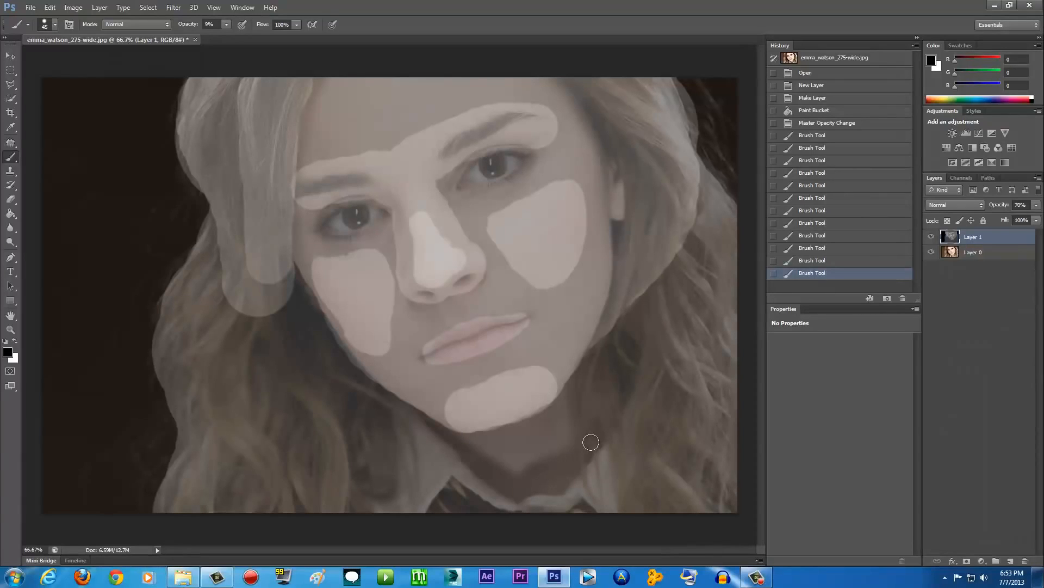
drag(566, 478, 520, 494)
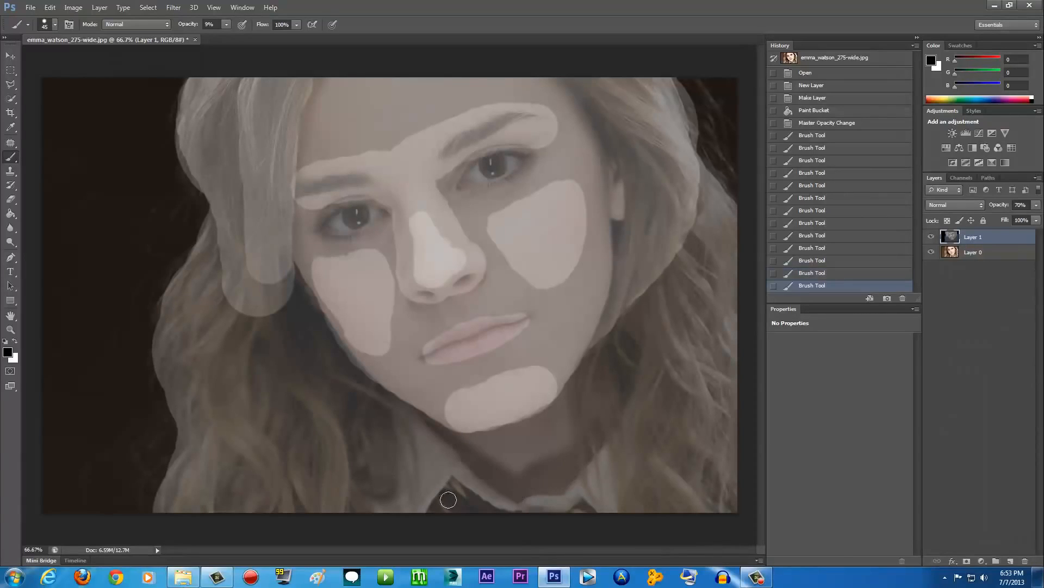
drag(445, 502, 486, 521)
drag(582, 520, 591, 523)
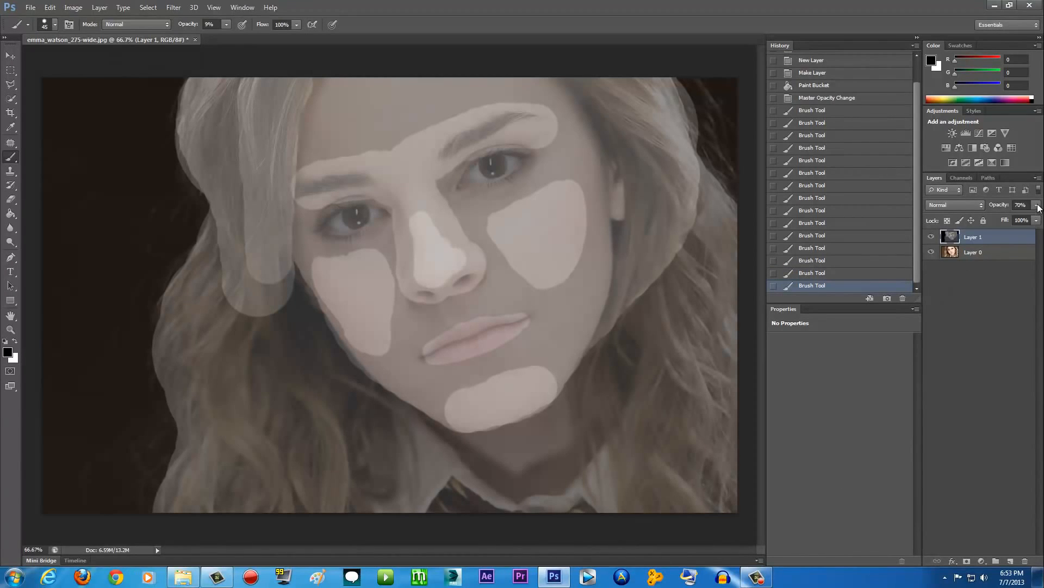
Raise Layer 1's opacity to 100%.
click(1037, 205)
drag(1039, 223, 1041, 223)
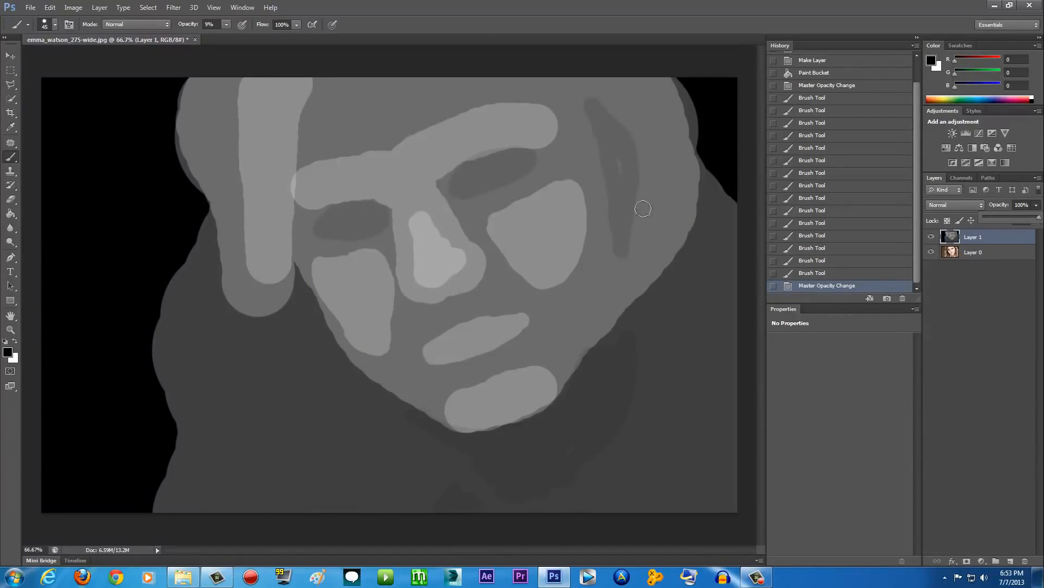
Soften the painted depth map on Layer 1 with a Gaussian Blur of 14.1 pixels radius.
drag(620, 158, 623, 182)
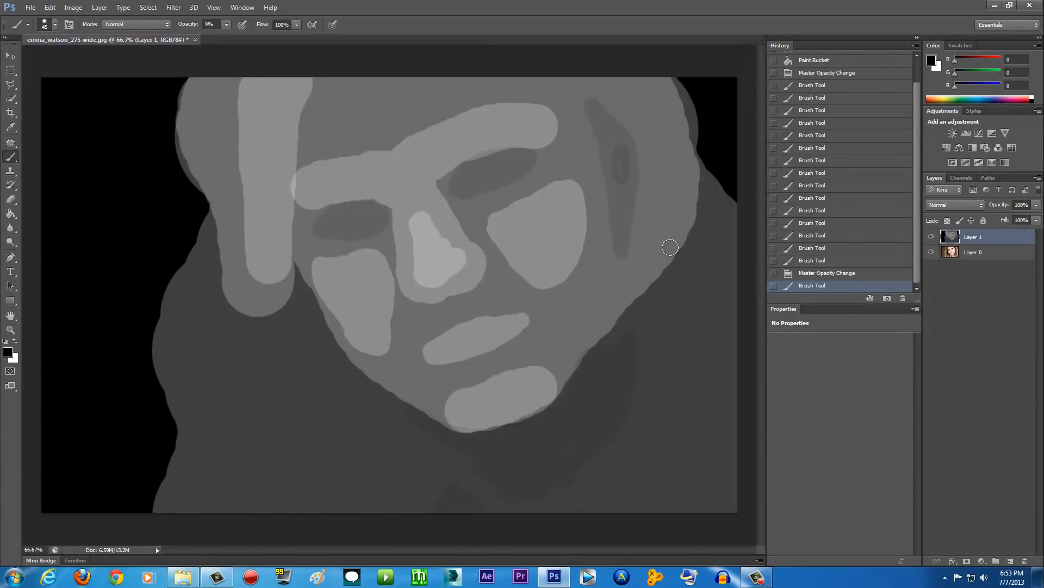
key(ctrl+z)
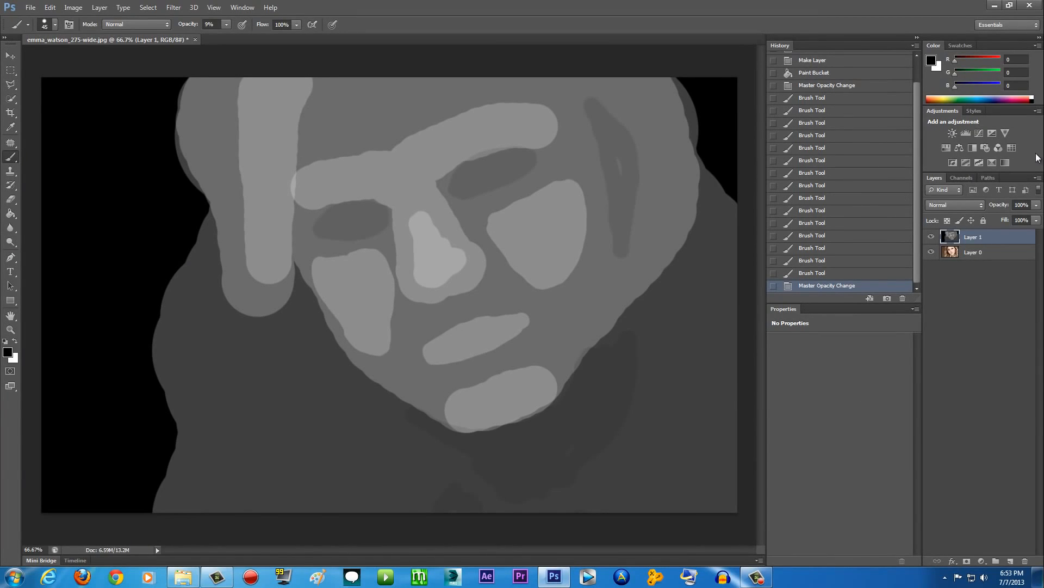
click(173, 7)
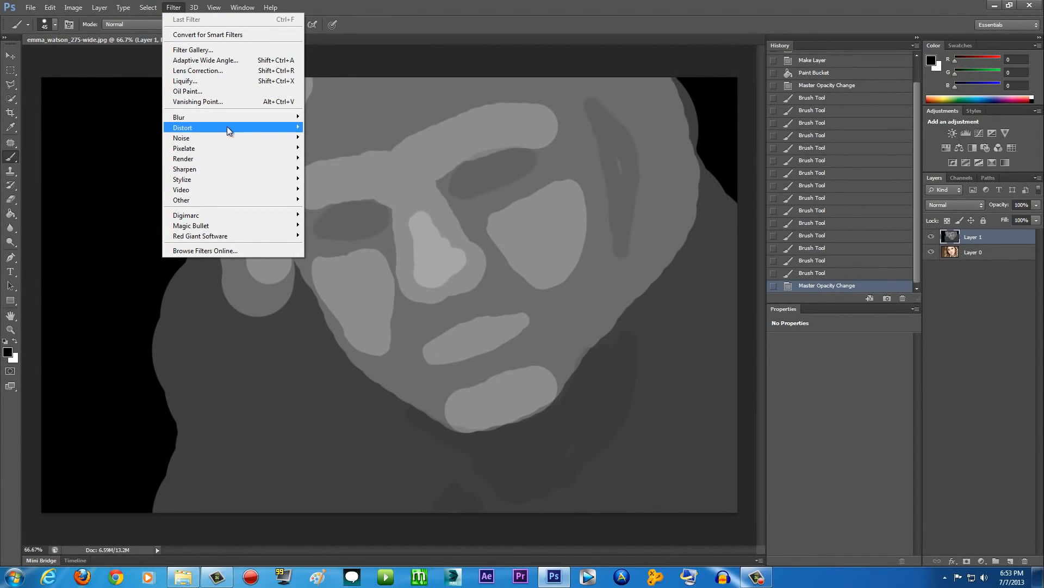
mouse_move(234, 119)
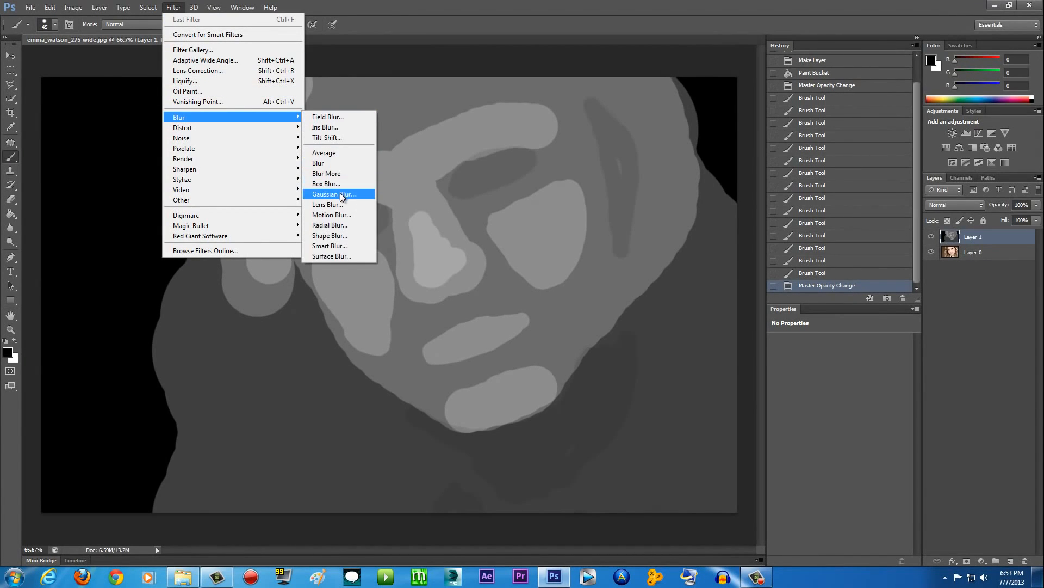
click(333, 194)
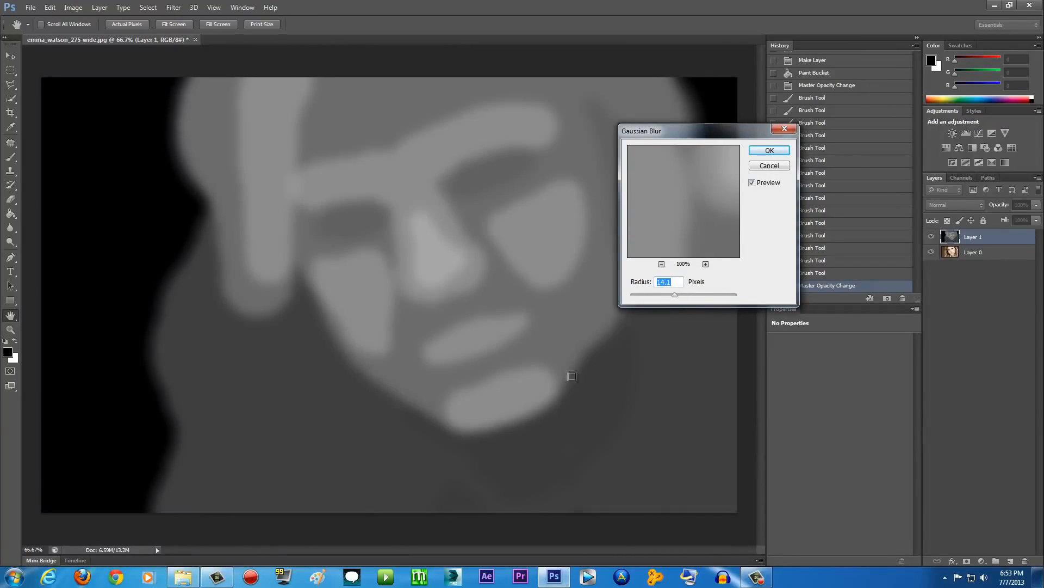
click(769, 150)
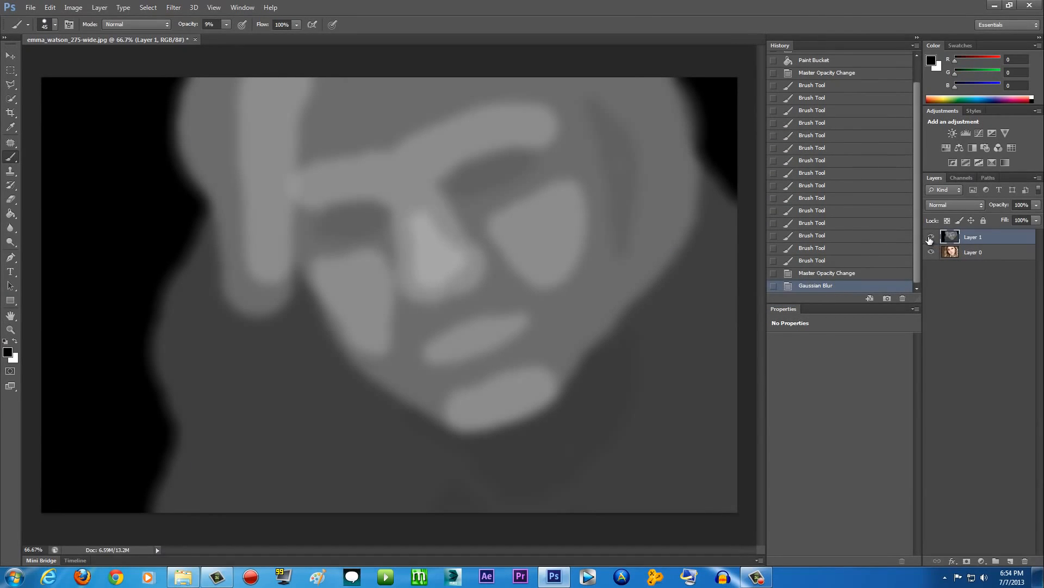
Compare Layer 1 with the photo beneath, and save the layered document as emmawatson.psd with Maximize Compatibility on.
click(931, 237)
click(931, 237)
click(31, 8)
mouse_move(46, 8)
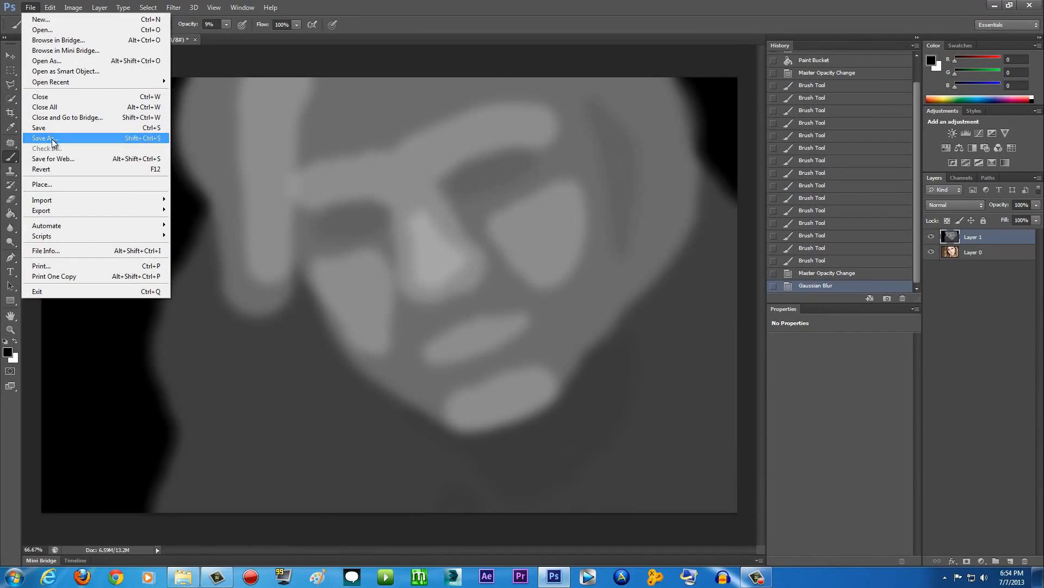
click(71, 138)
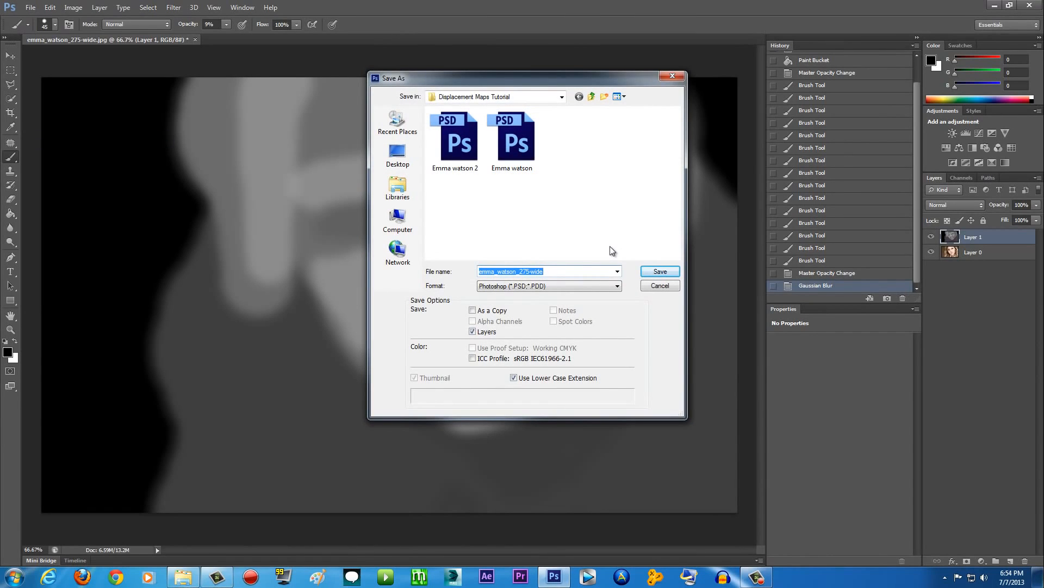
text(emmawat)
key(Return)
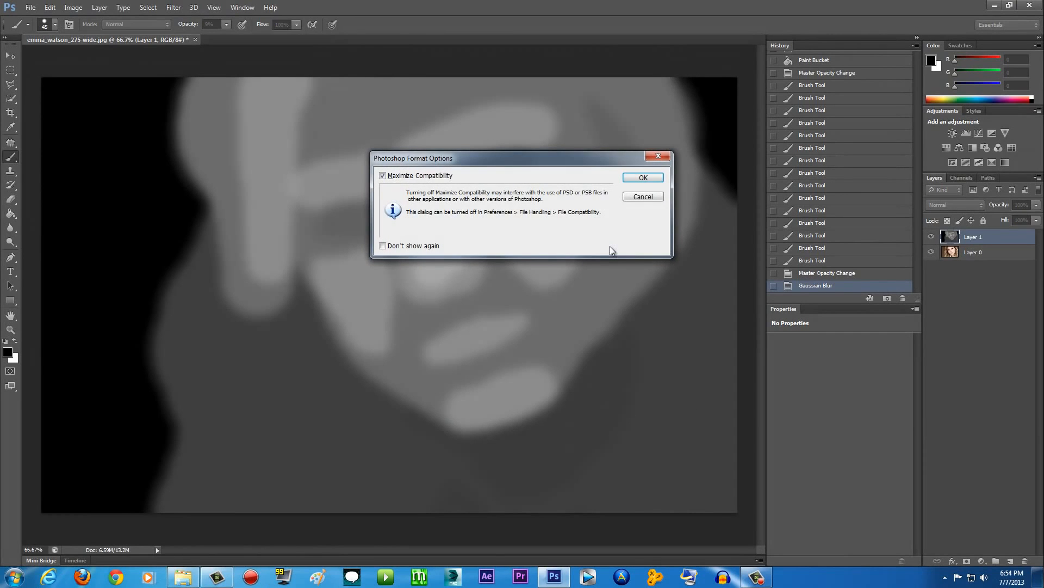
click(643, 178)
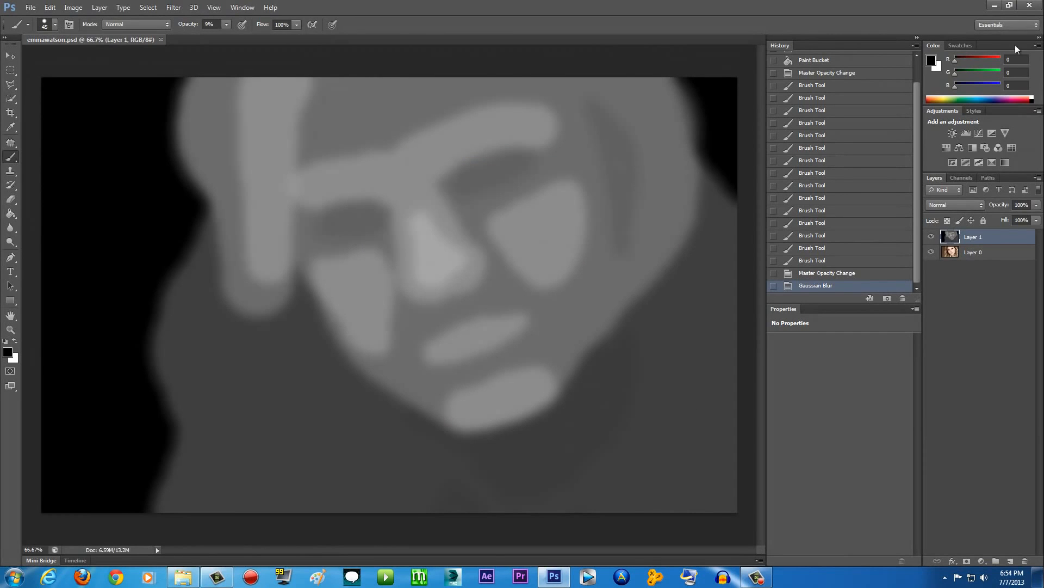
Close Photoshop and start After Effects with an empty project, dismissing its welcome window.
click(1027, 6)
click(486, 576)
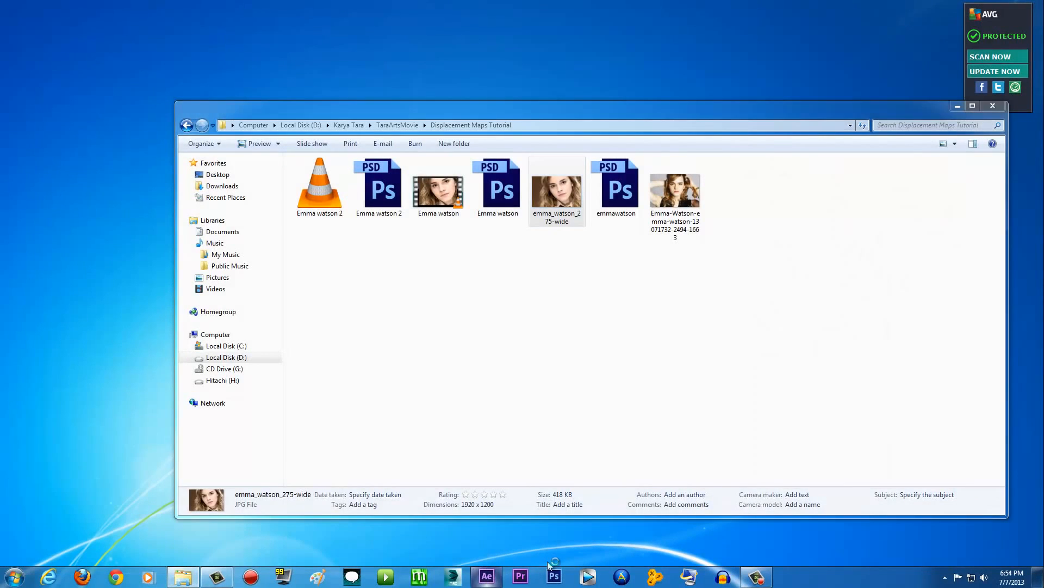
right_click(856, 45)
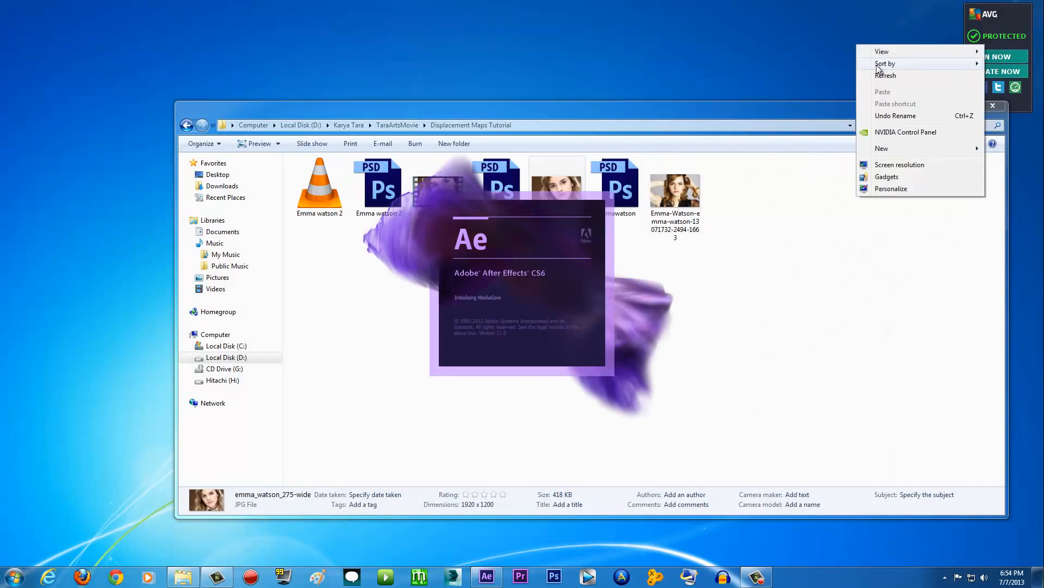
click(887, 78)
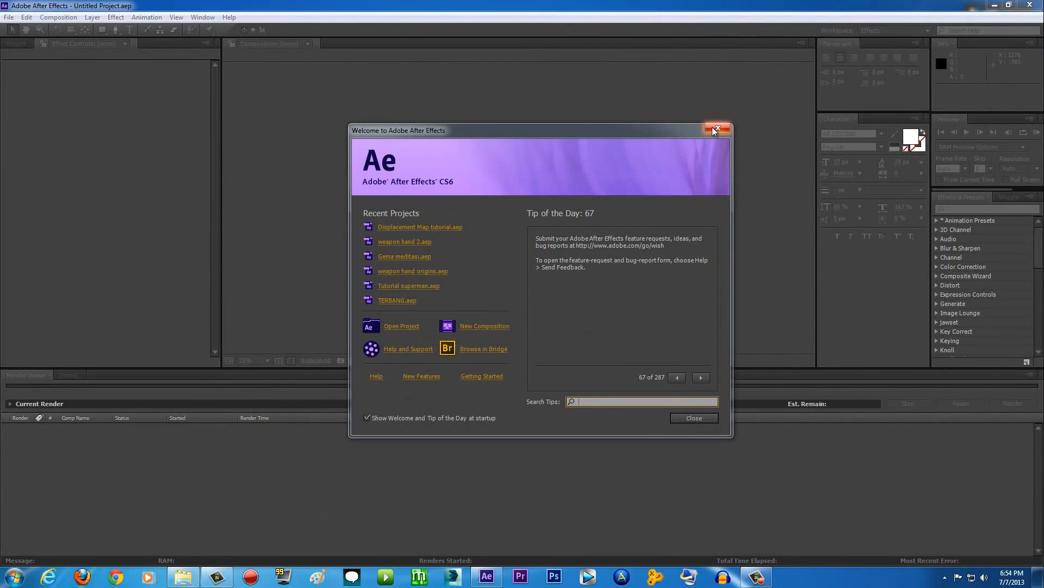
click(716, 131)
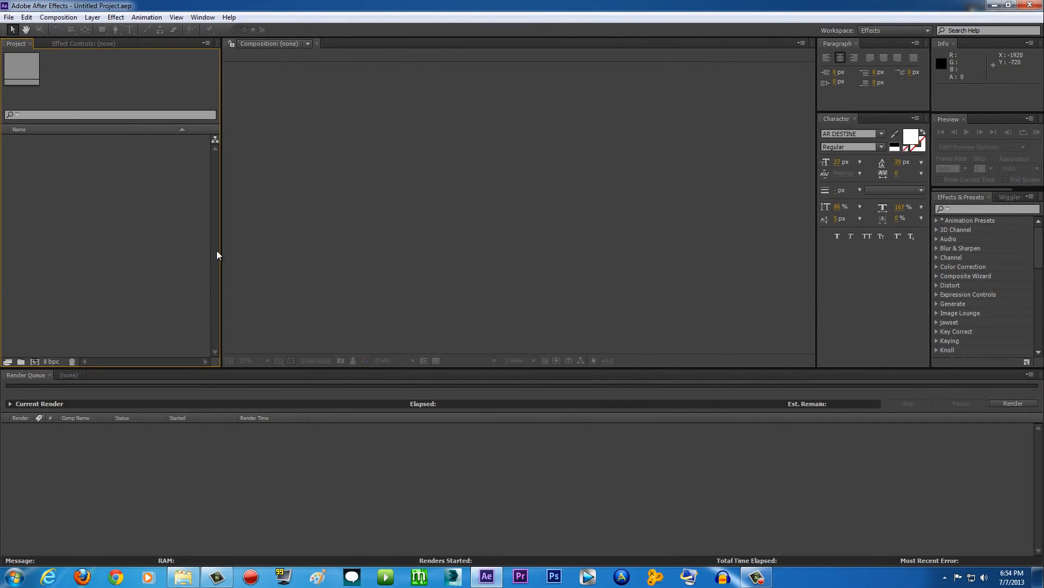
Bring emmawatson.psd from the Displacement Maps Tutorial folder into the After Effects project.
click(183, 578)
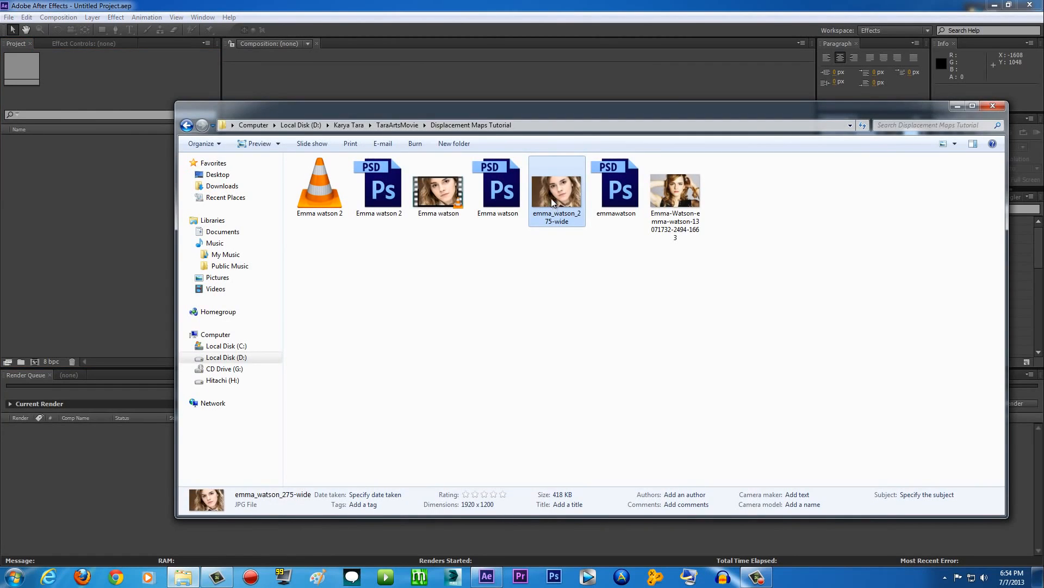
click(610, 191)
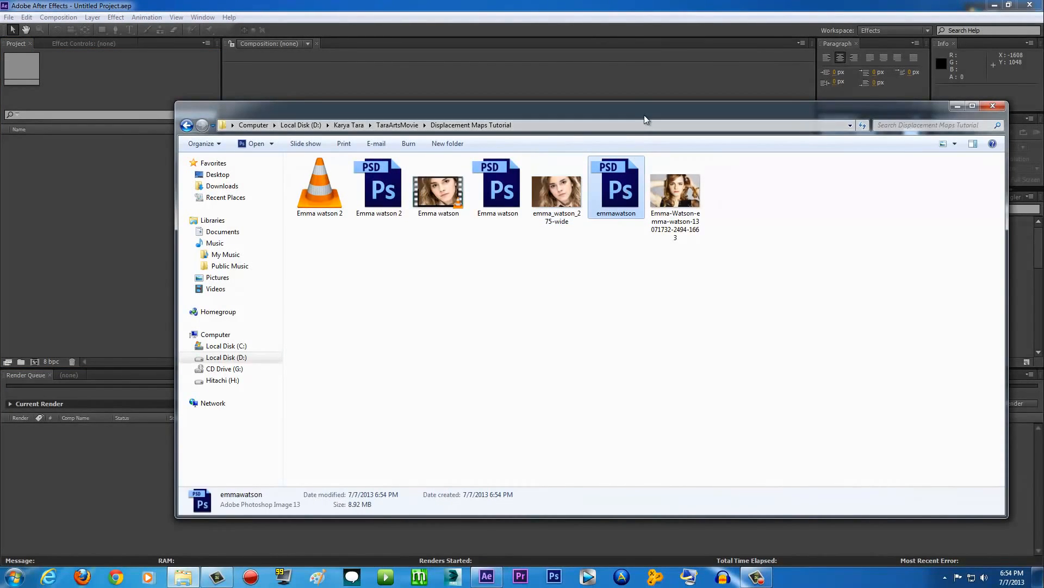
drag(641, 102, 673, 97)
drag(659, 188, 585, 185)
click(100, 32)
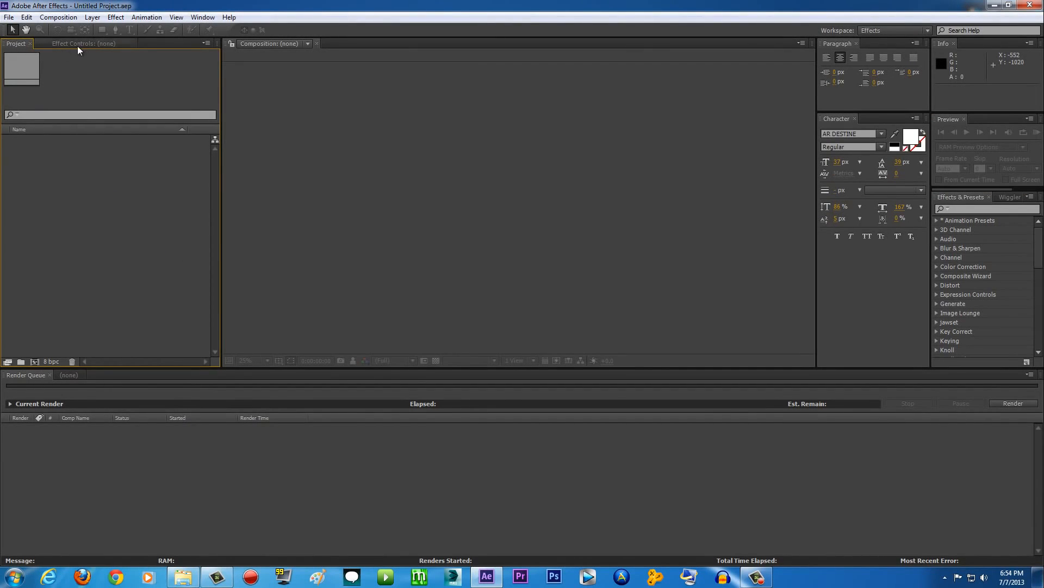
click(81, 44)
click(15, 44)
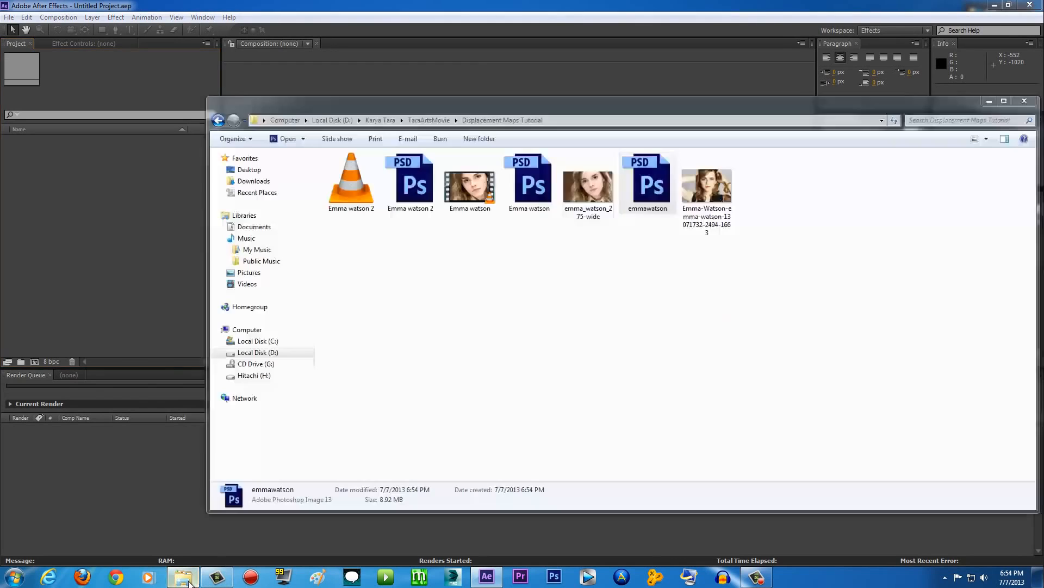
click(183, 577)
drag(520, 283, 59, 232)
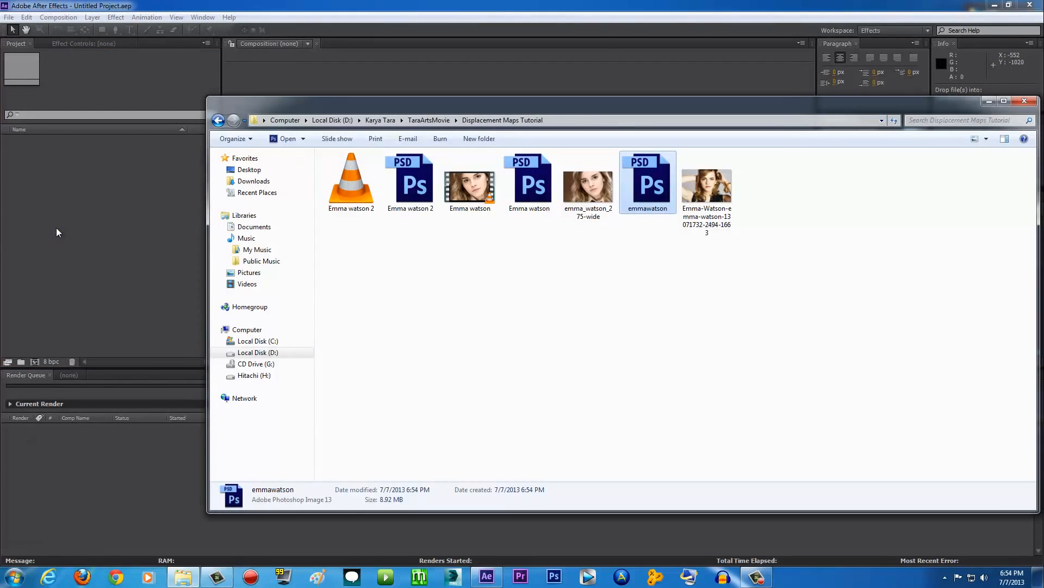
Import the PSD as Composition - Retain Layer Sizes, with layer styles merged into footage.
click(457, 10)
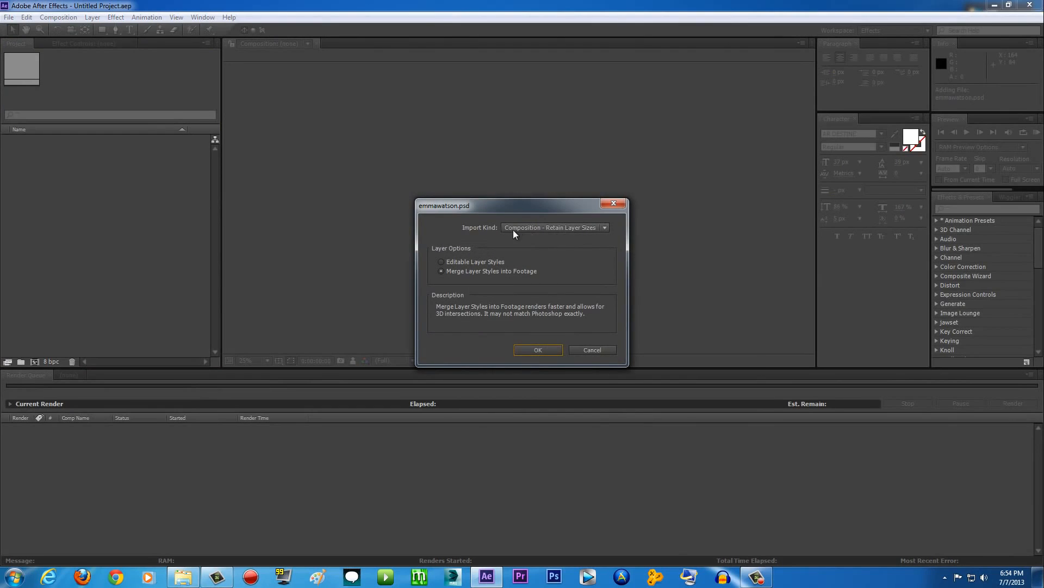
click(555, 228)
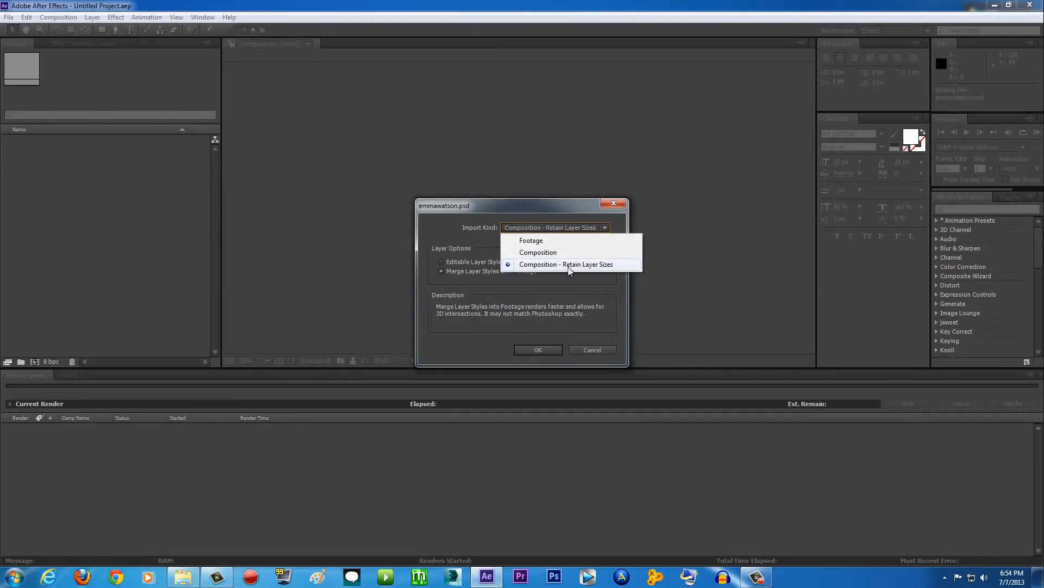
click(616, 271)
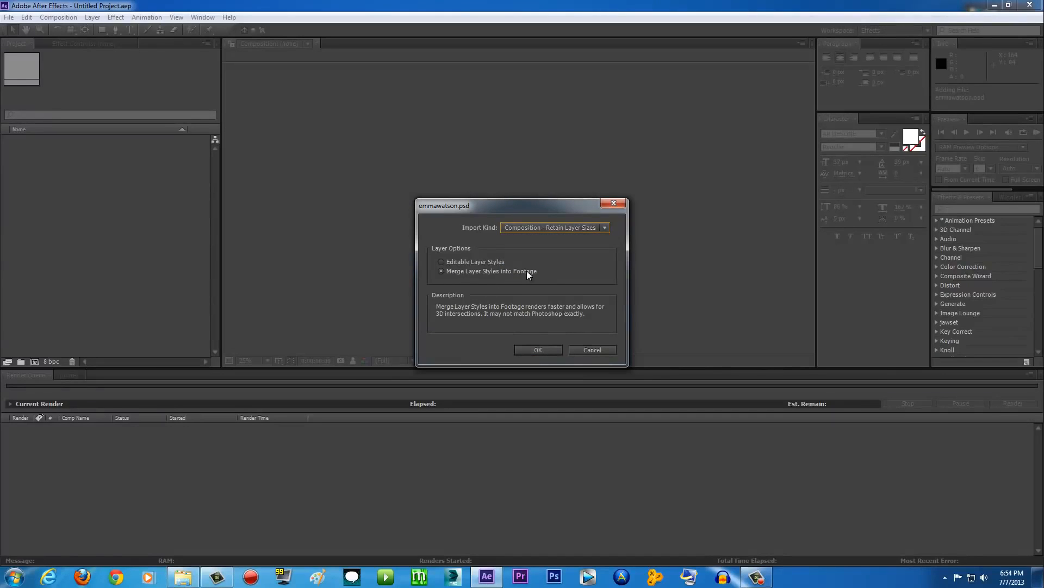
click(537, 351)
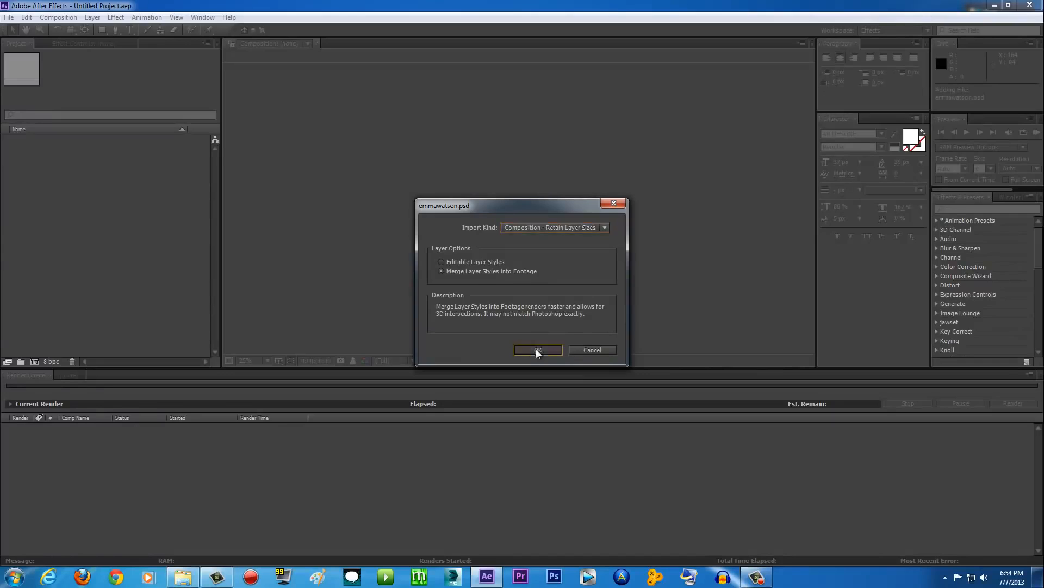
click(8, 18)
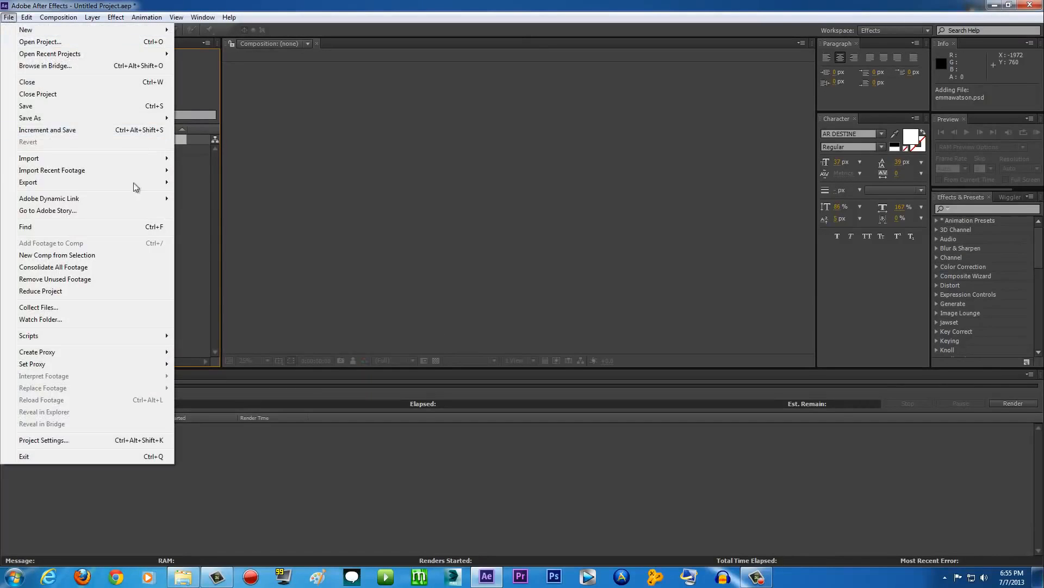
mouse_move(129, 162)
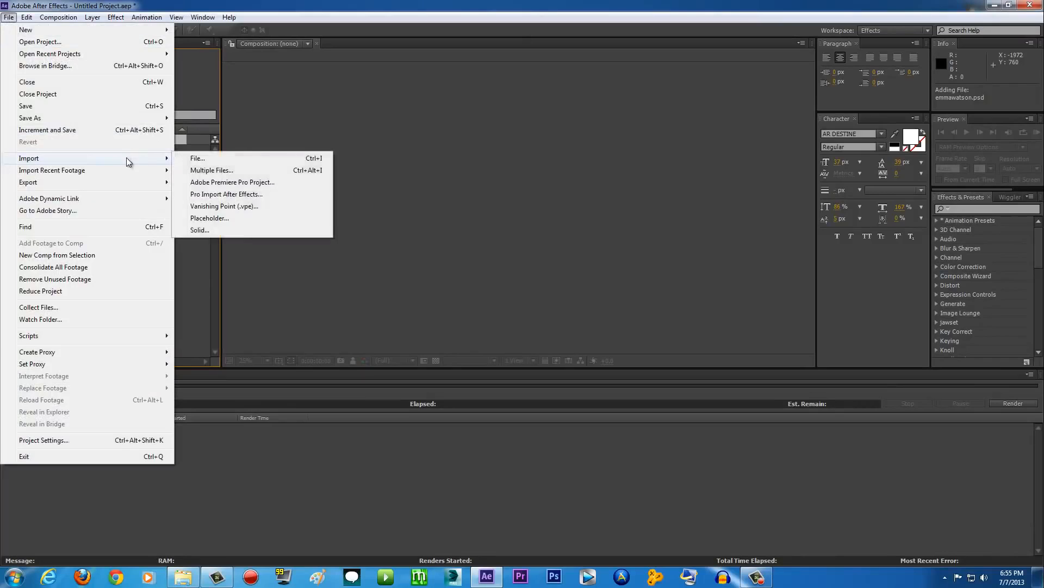
click(248, 159)
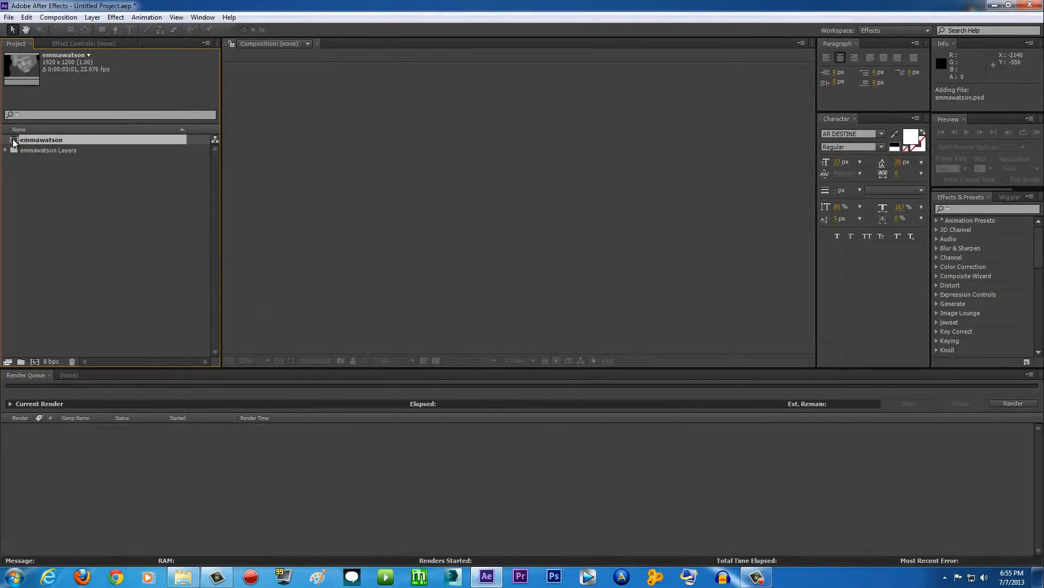
Create a new composition from the imported emmawatson composition and open the nested emmawatson composition to its layers.
drag(13, 141, 355, 276)
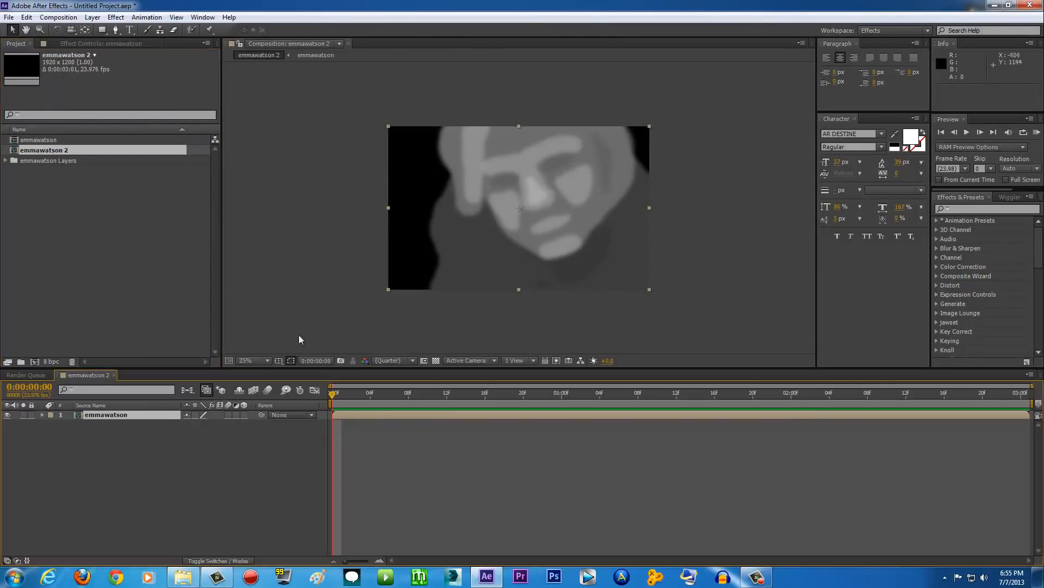
double_click(381, 416)
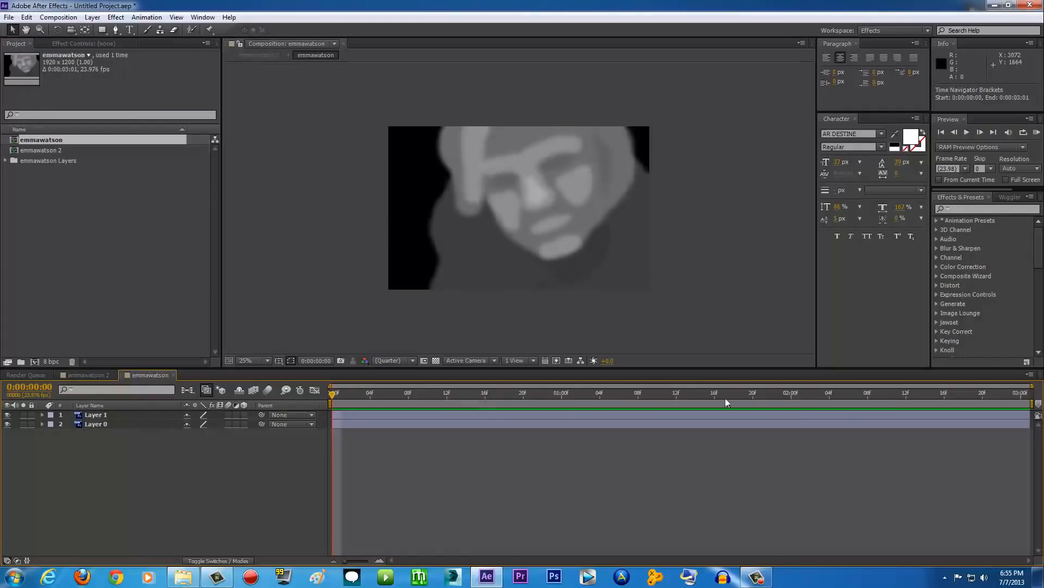
drag(761, 398, 330, 393)
click(266, 361)
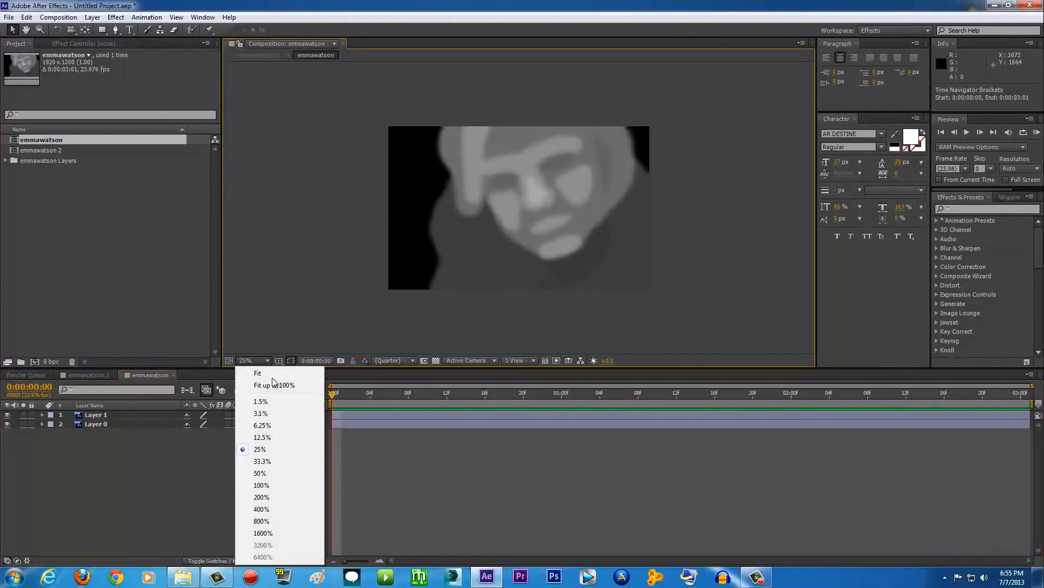
click(280, 384)
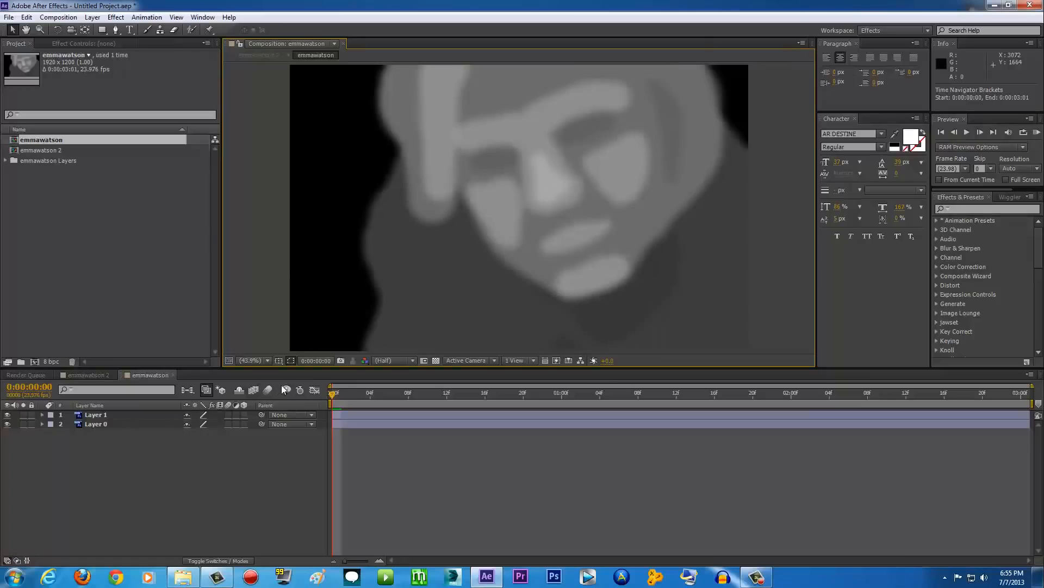
Hide the grayscale Layer 1 in the emmawatson composition and rename it map.
click(8, 415)
click(8, 416)
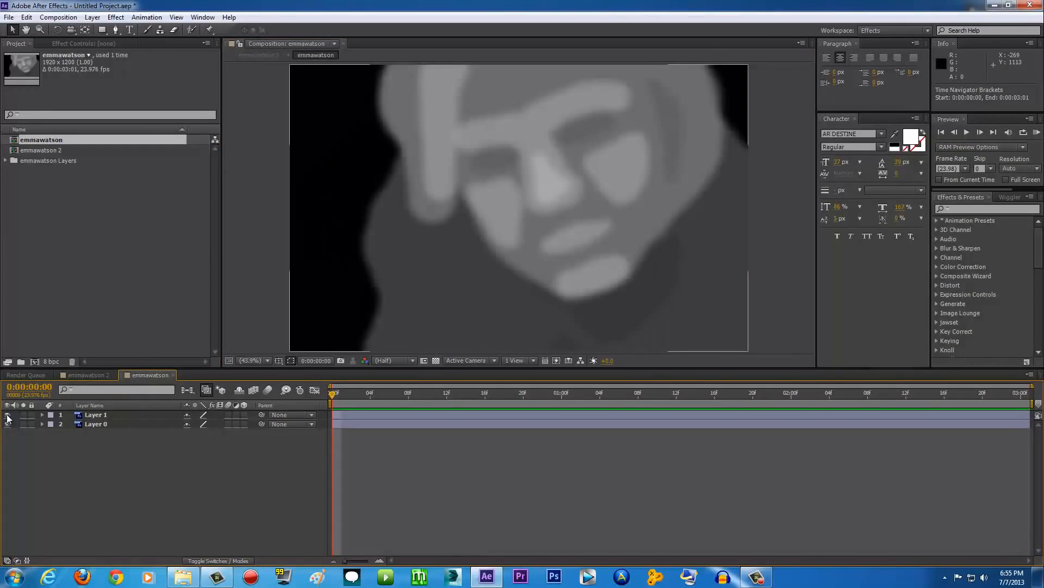
click(8, 416)
right_click(98, 416)
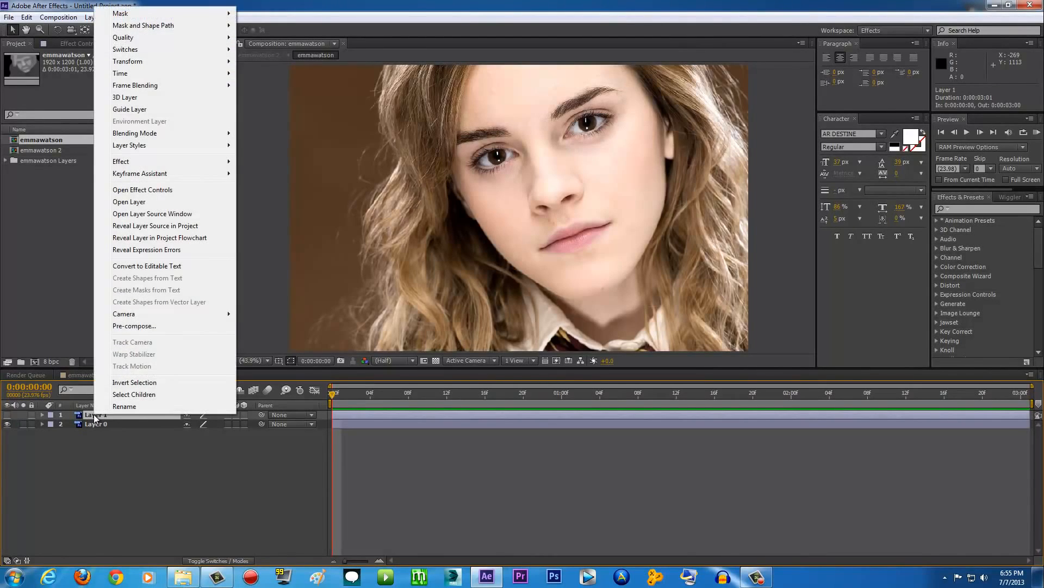
click(140, 409)
text(map)
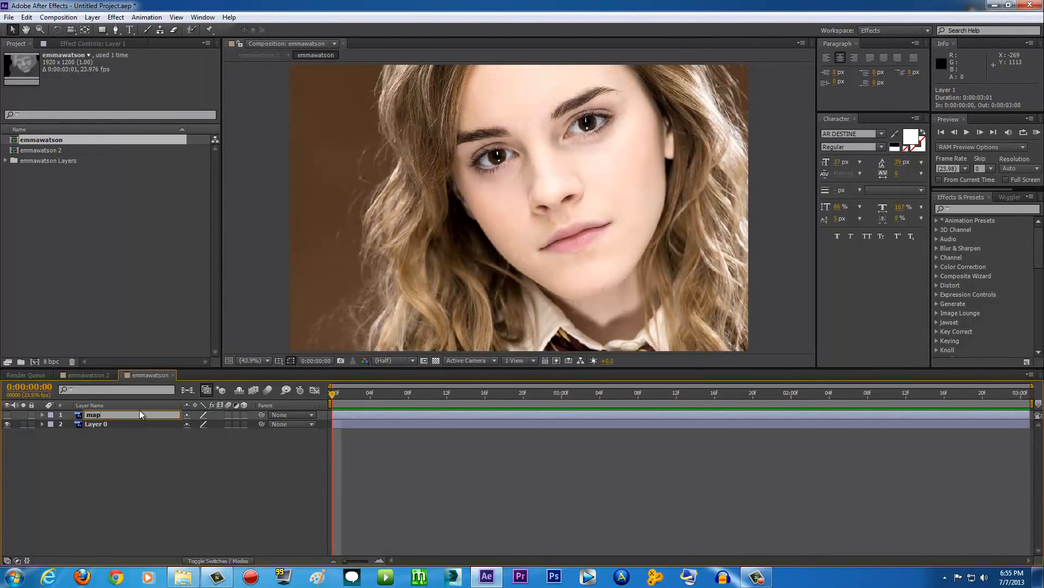
Rename Layer 0 in the emmawatson composition as EMMA.
right_click(100, 424)
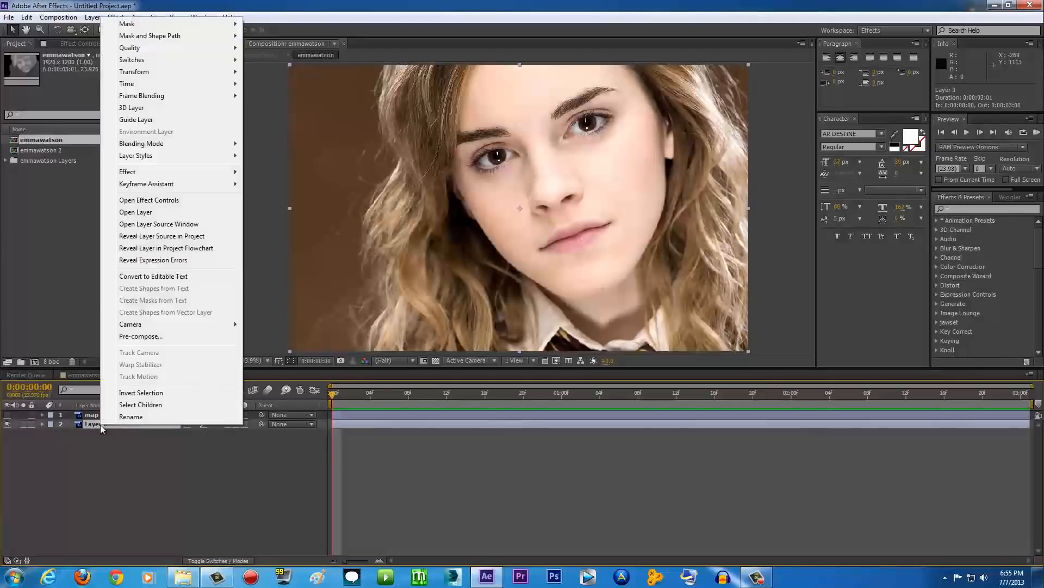
click(143, 417)
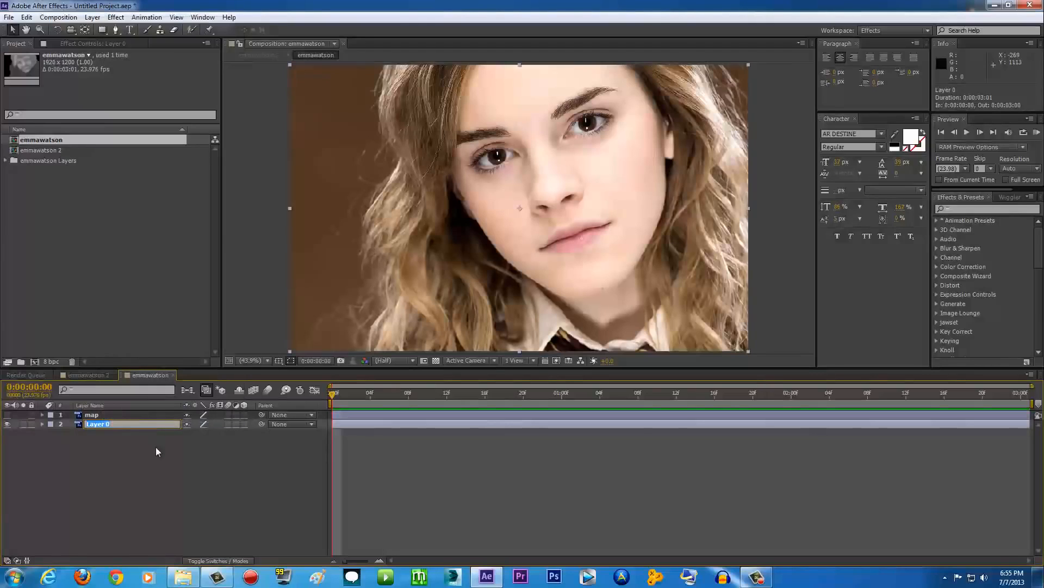
text(EMMA)
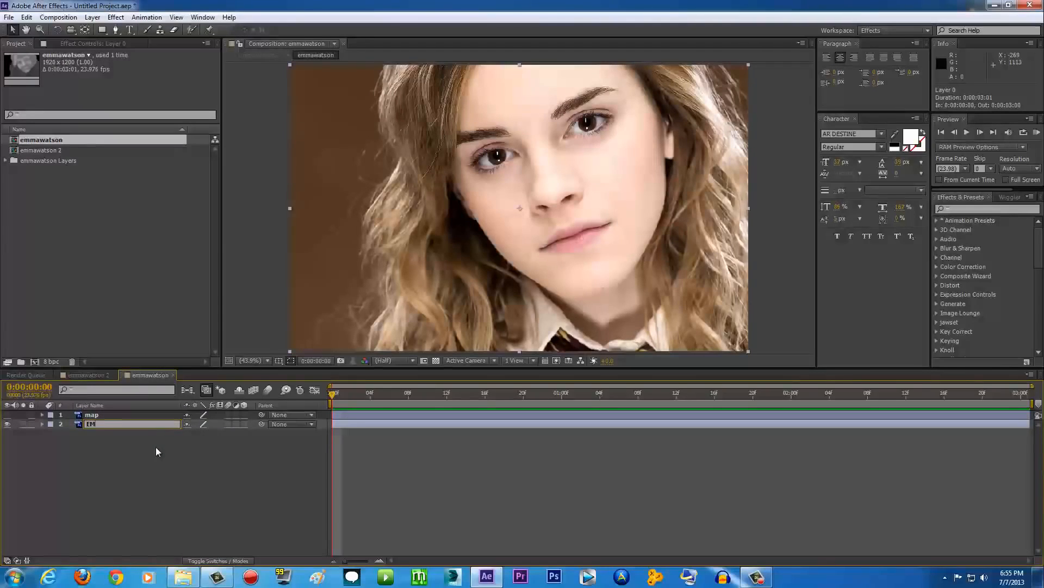
click(195, 447)
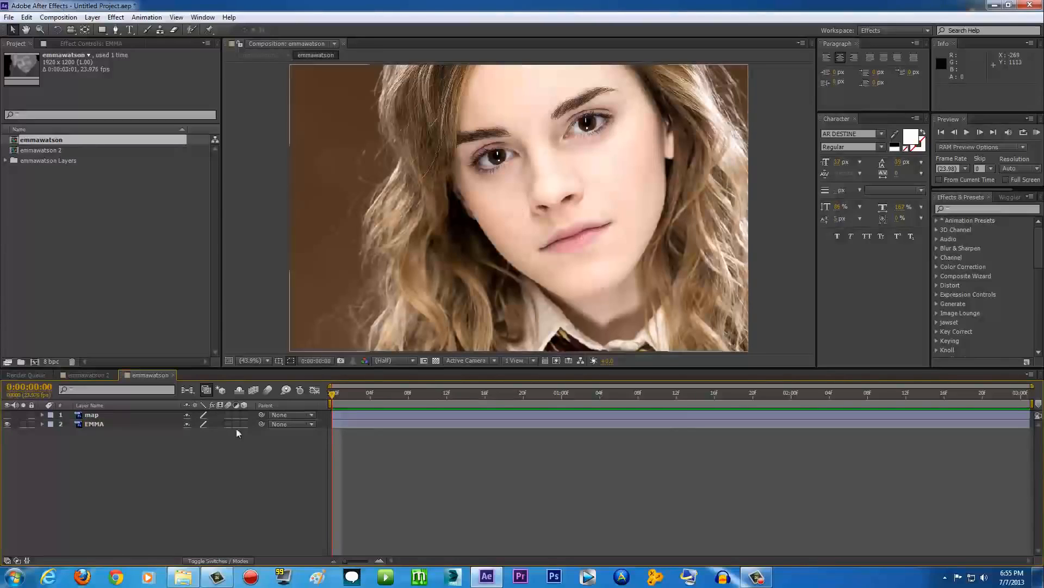
Search the effects for displacement and apply the Displacement Map effect to the EMMA layer.
click(107, 425)
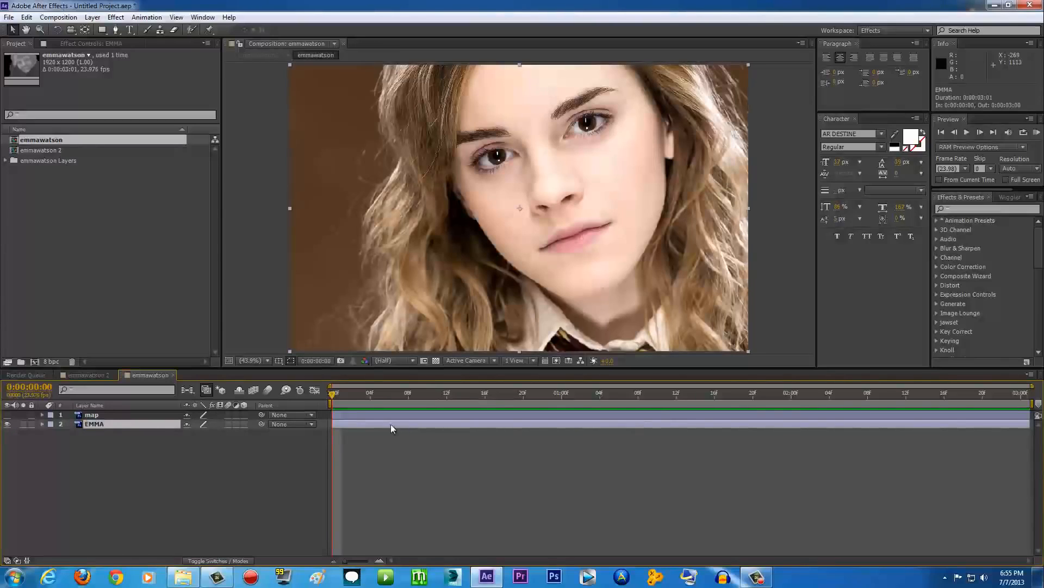
click(967, 209)
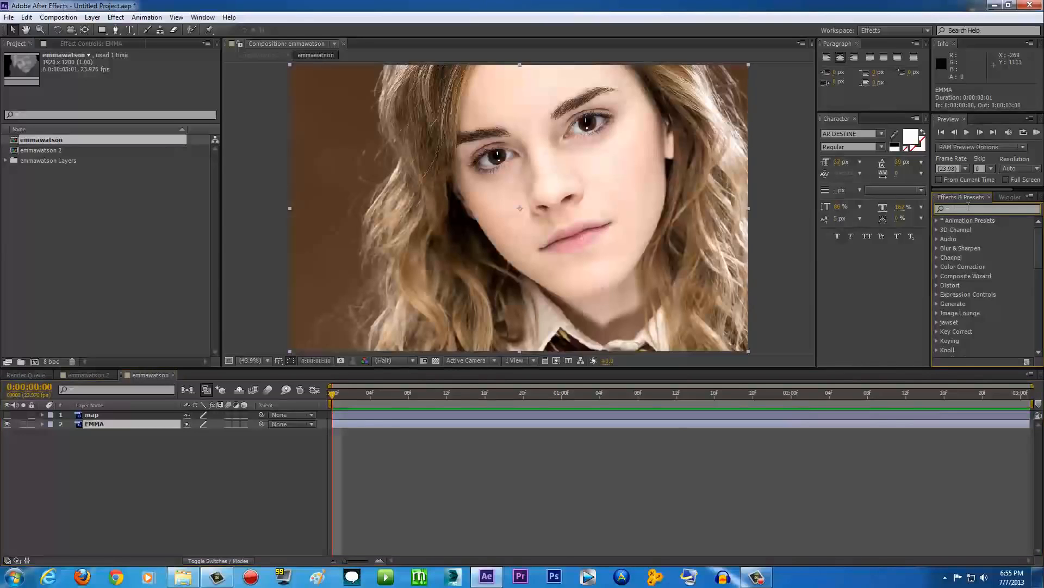
text(displ)
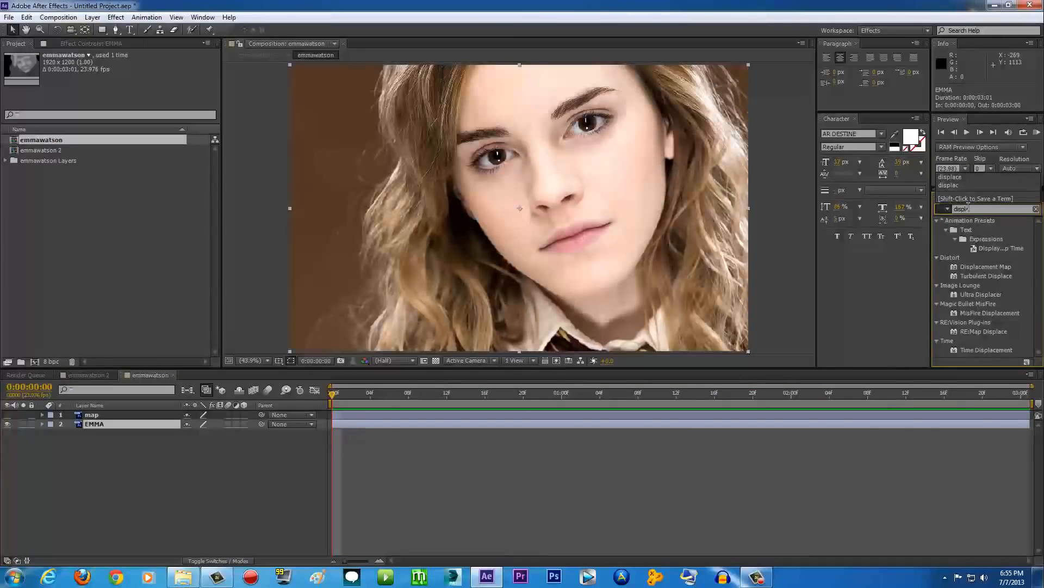
text(acement)
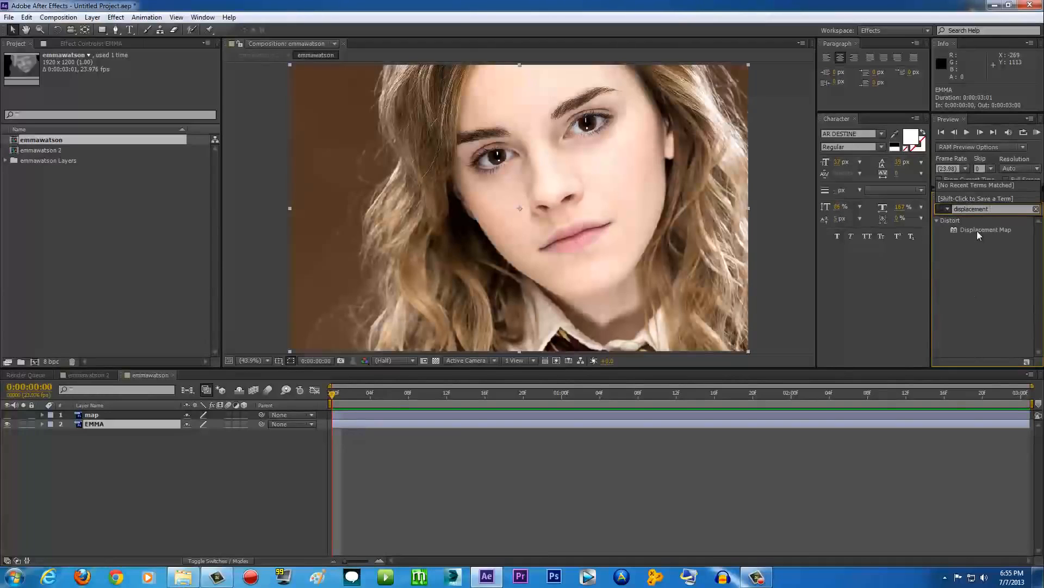
click(978, 231)
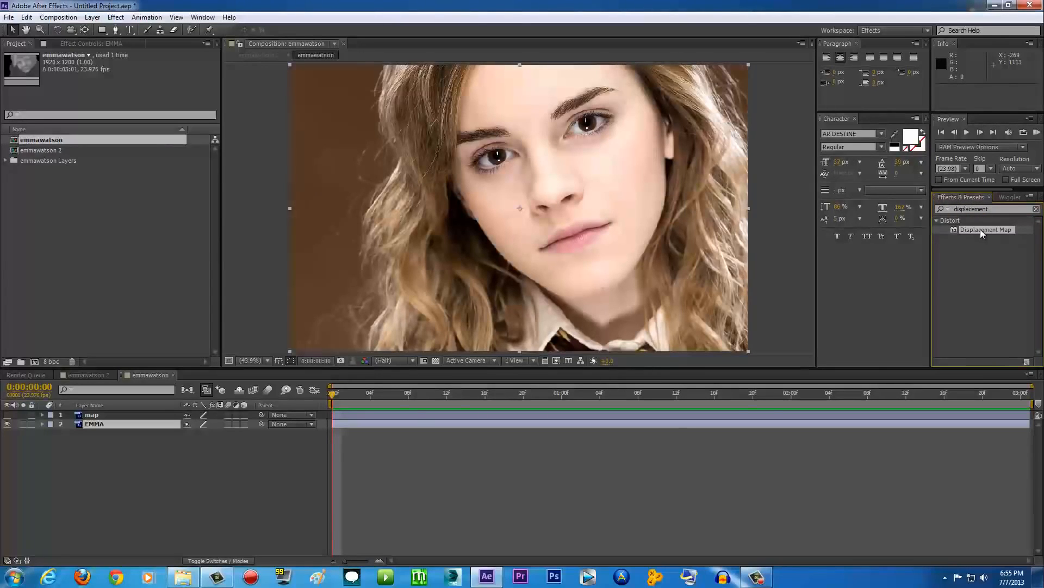
drag(981, 229, 383, 426)
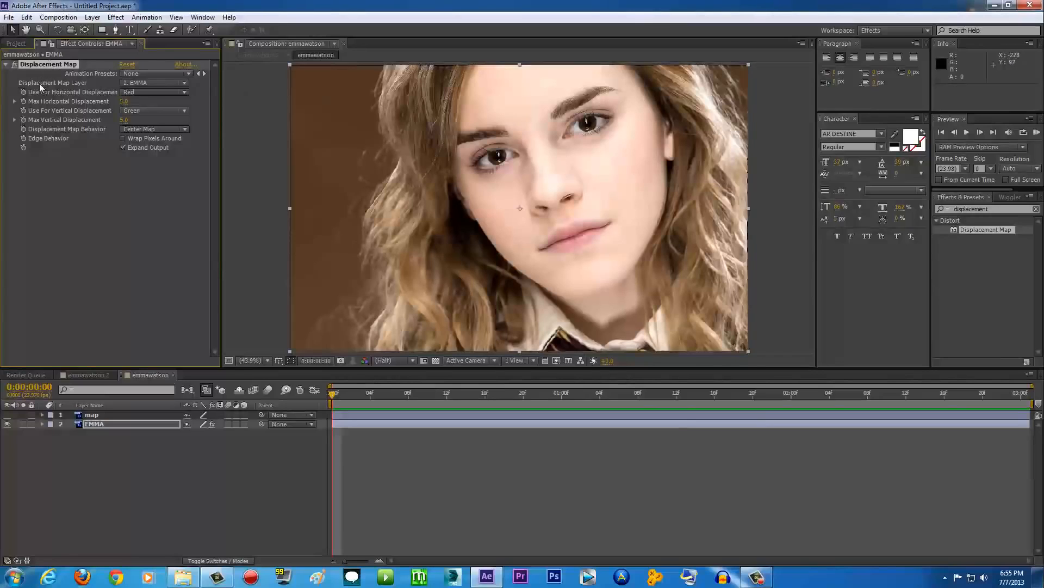
Use the map layer as the displacement map layer, with Luminance driving both horizontal and vertical displacement.
click(176, 84)
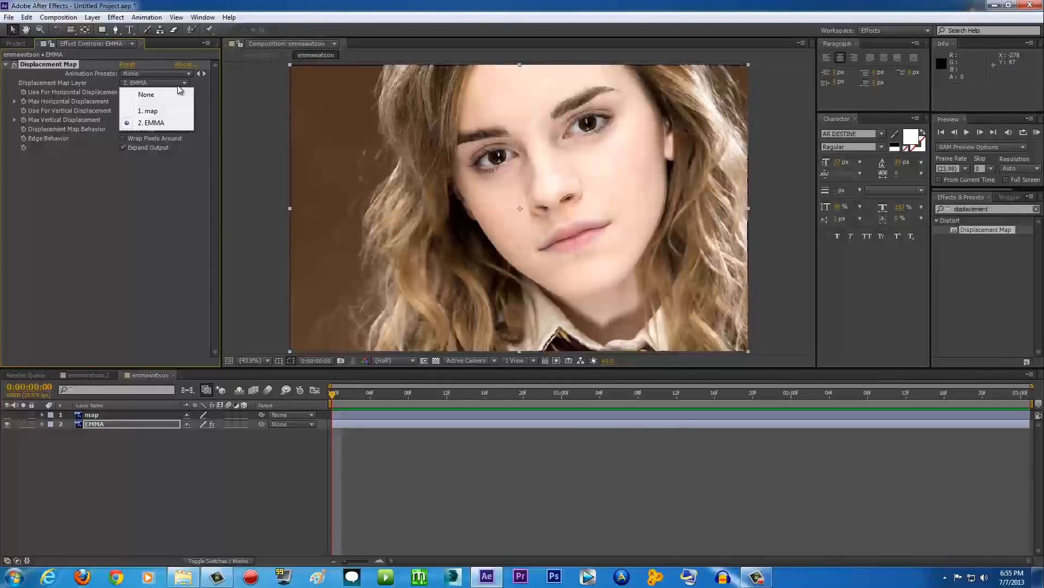
click(151, 112)
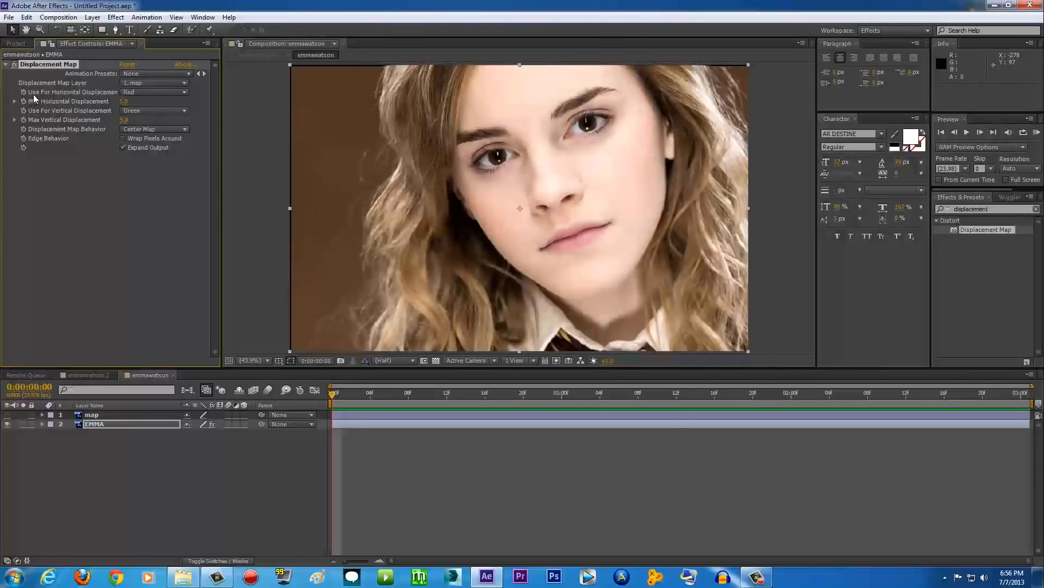
click(173, 93)
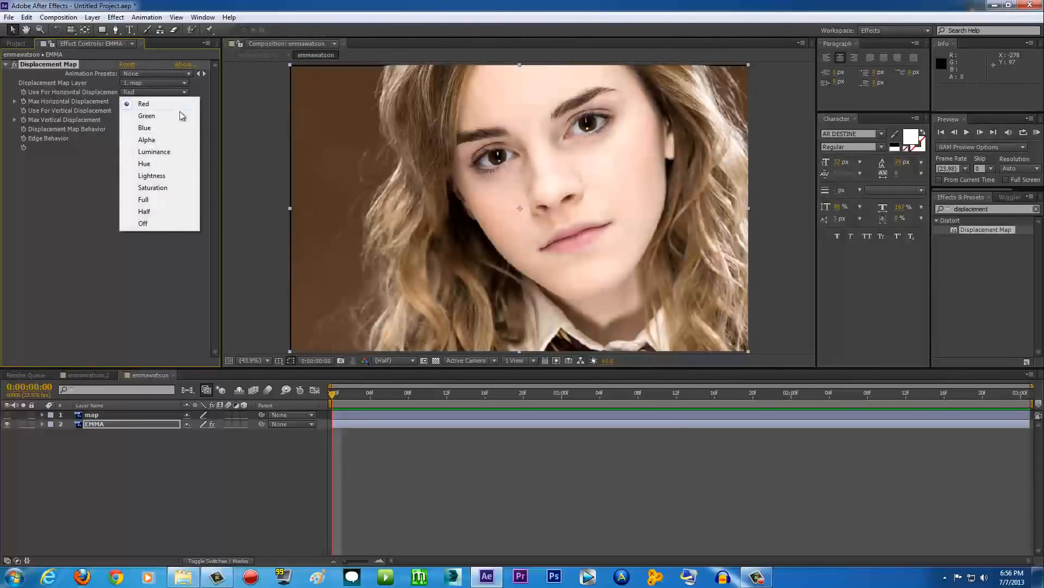
click(168, 152)
click(179, 112)
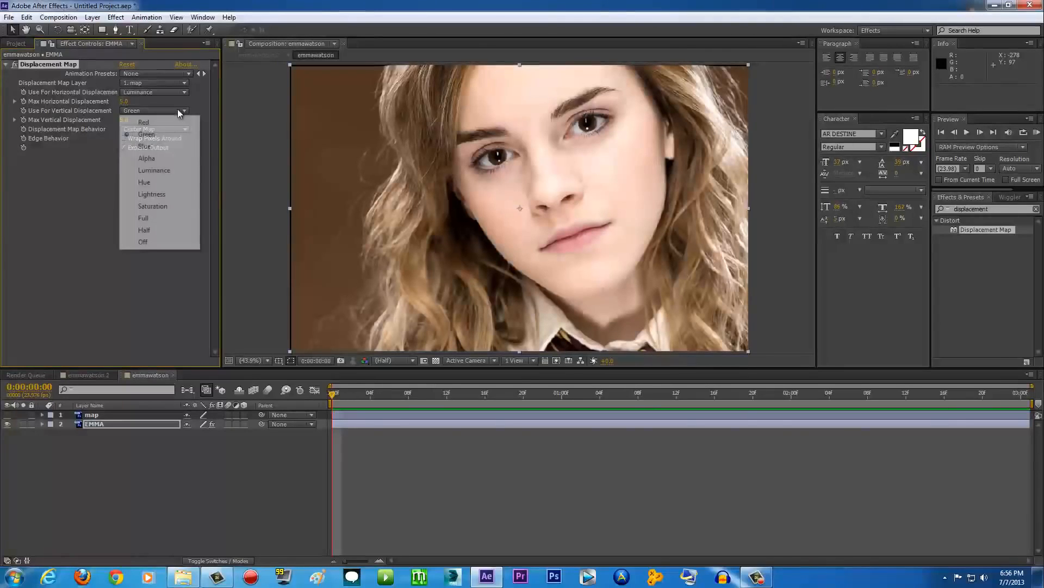
click(170, 169)
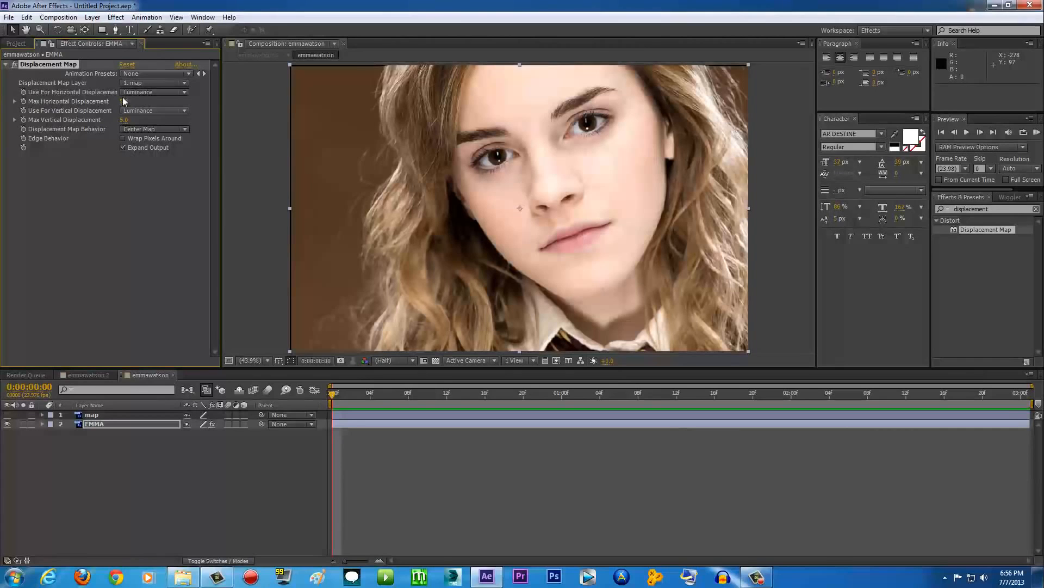
Try out different maximum horizontal and vertical displacement amounts on the EMMA layer.
drag(124, 102, 123, 122)
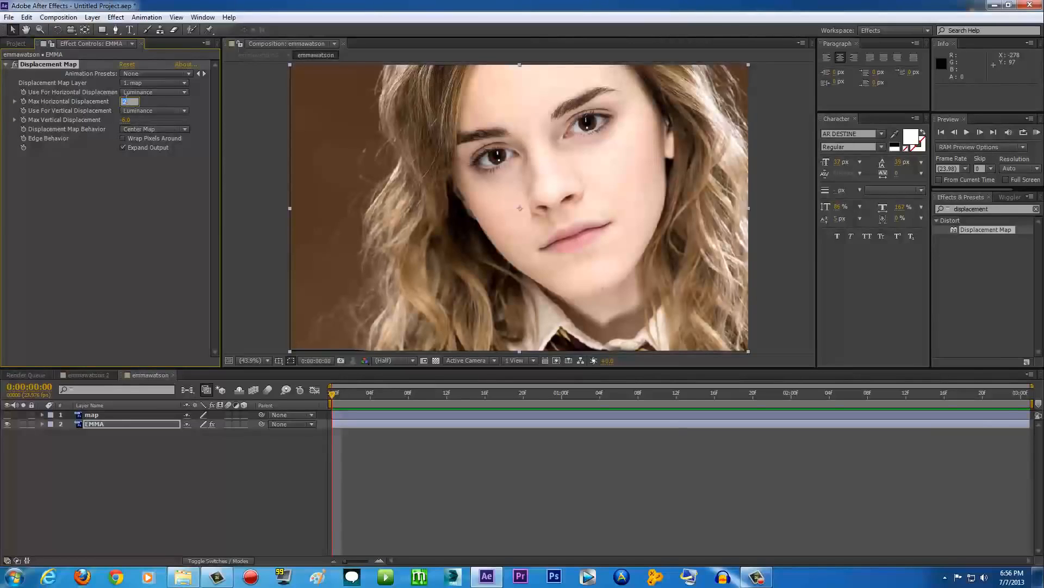
click(163, 233)
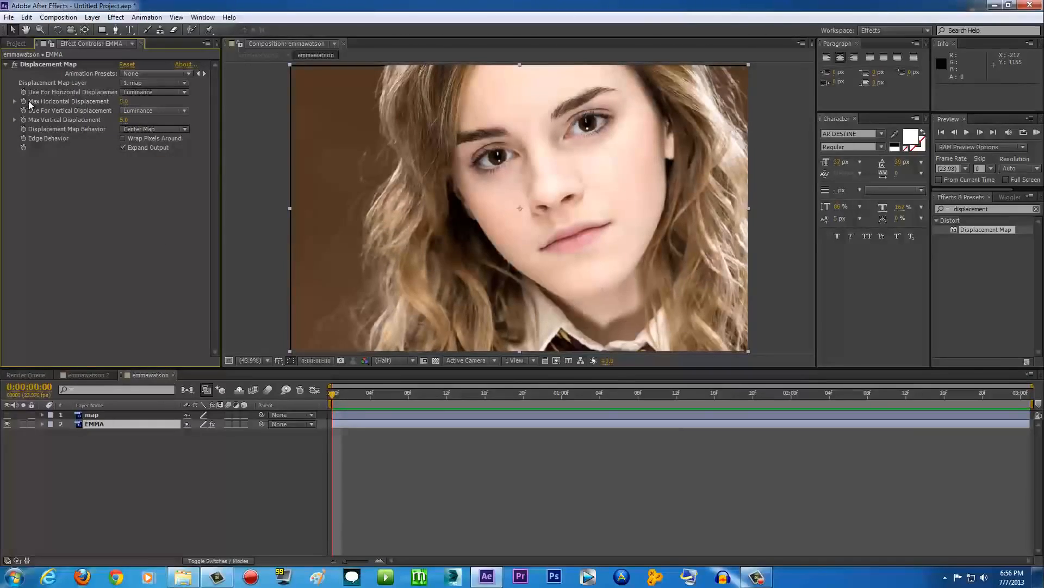
Keyframe EMMA's max horizontal displacement at -37 and max vertical displacement at -6 on the first frame, showing the keyframes in the timeline.
click(25, 103)
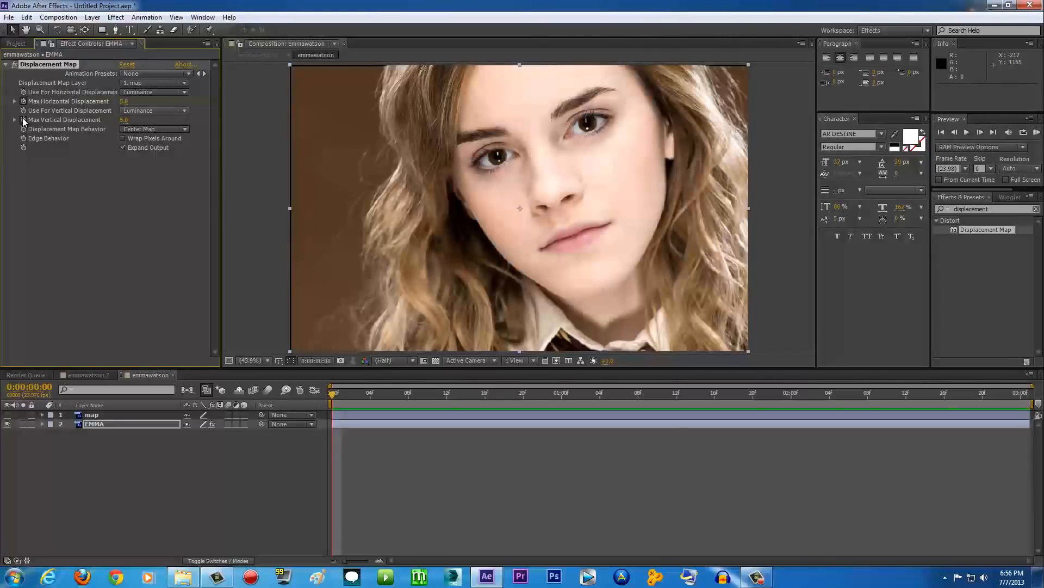
click(100, 424)
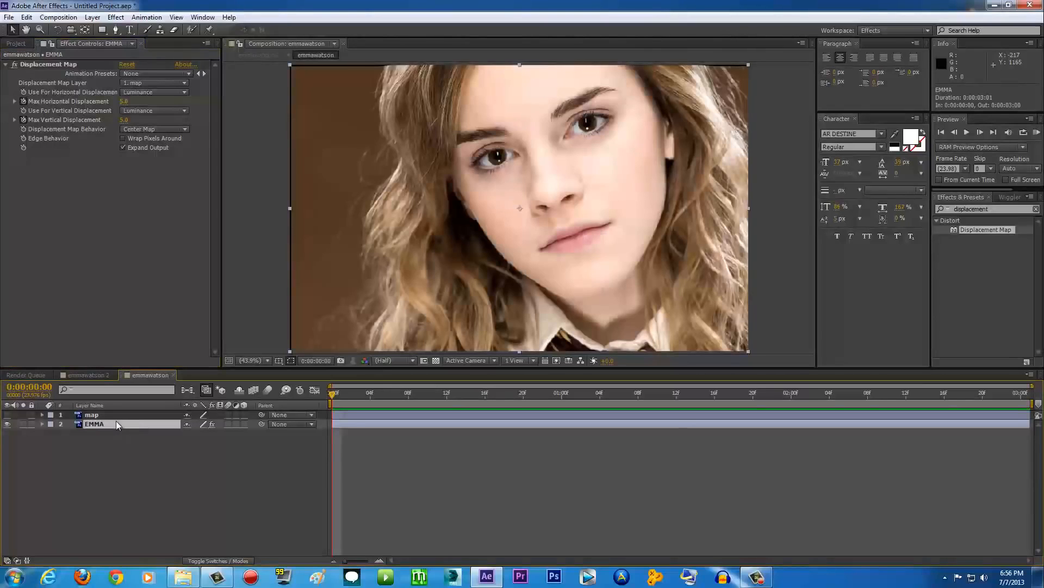
key(u)
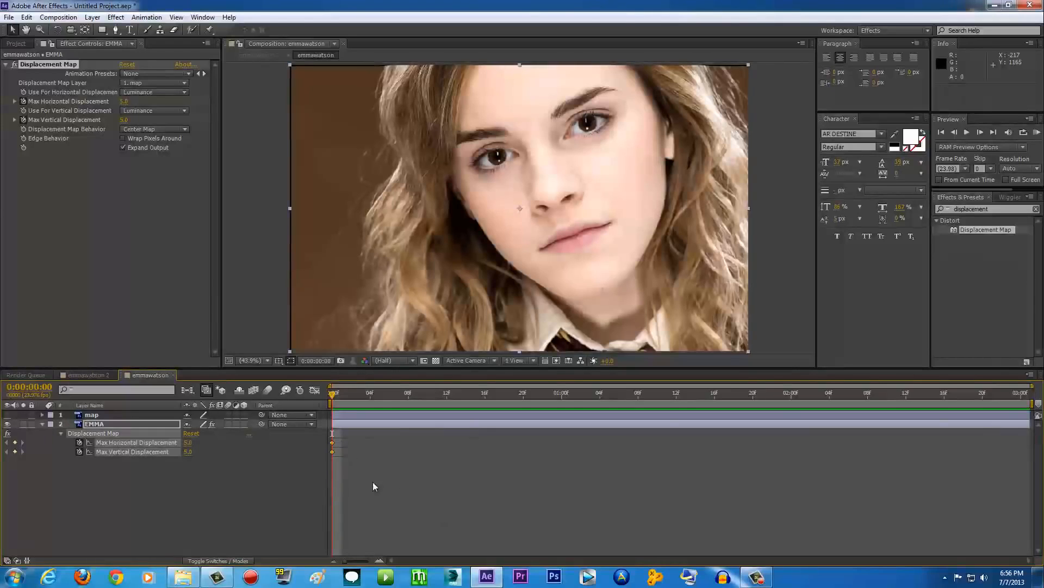
click(405, 491)
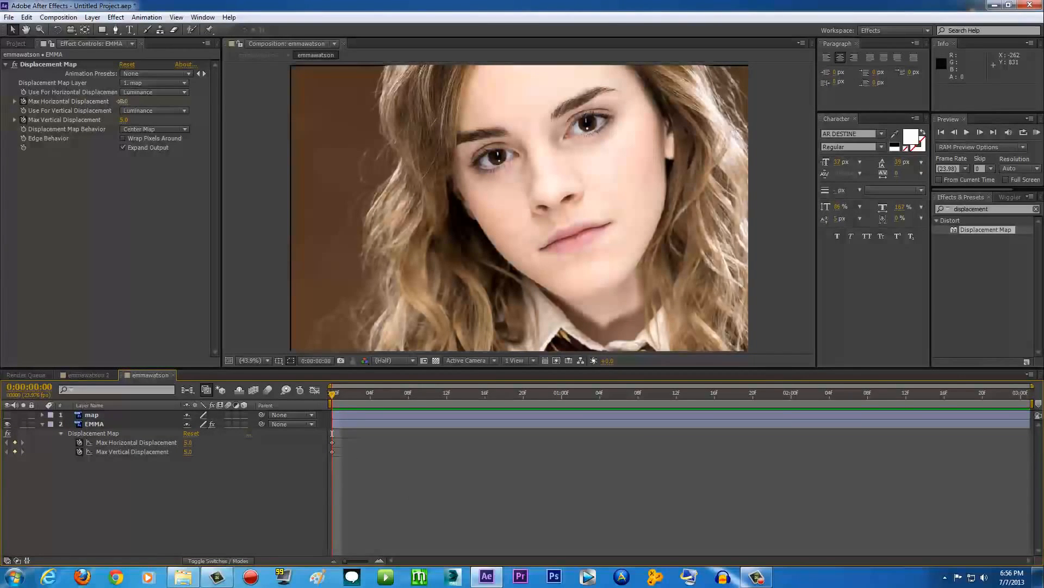
drag(121, 101, 118, 124)
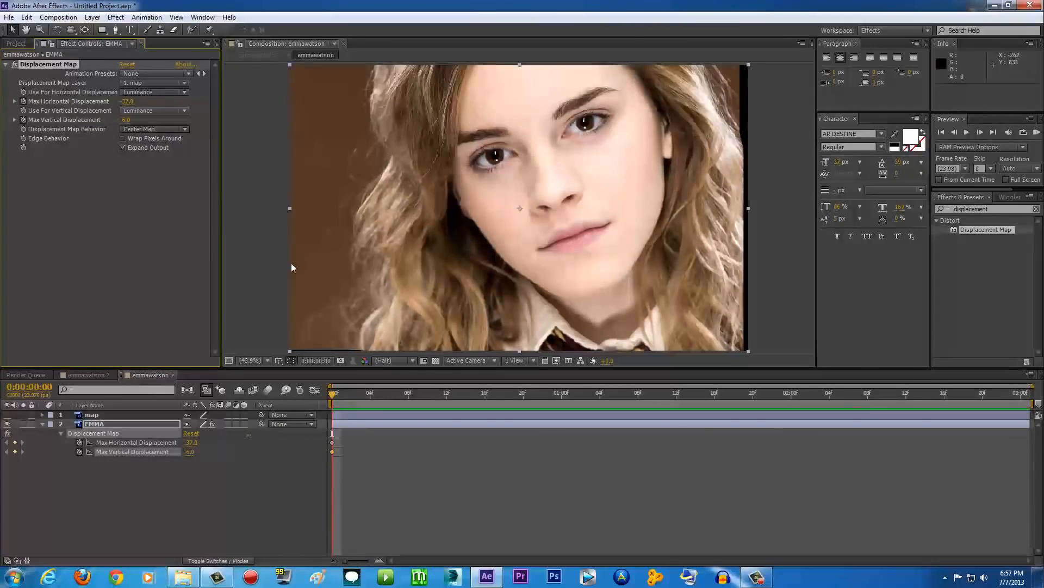
At 0:00:03:00, keyframe the max horizontal displacement at 21 and the max vertical displacement at 5.
key(Home)
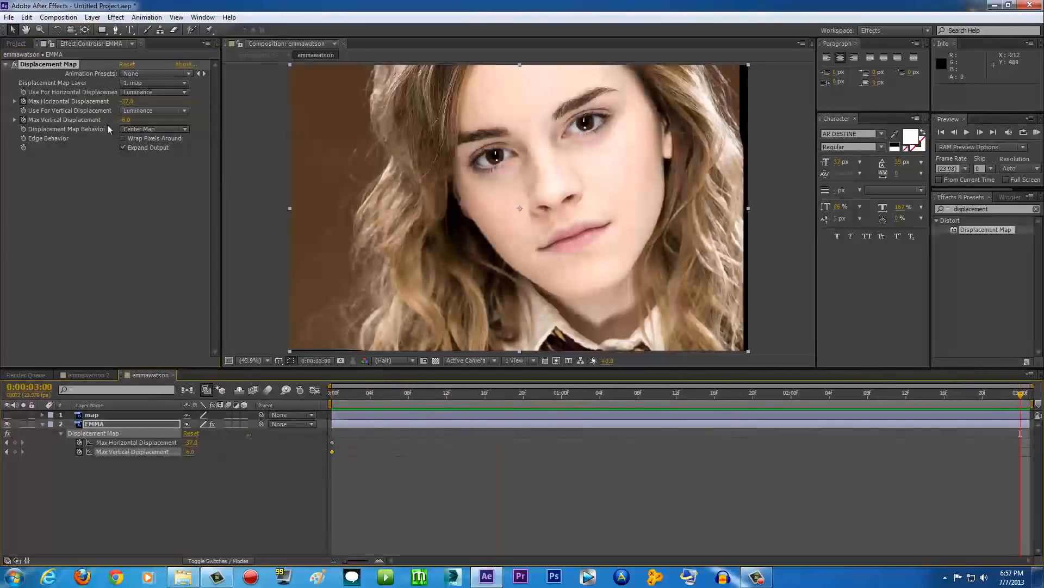
mouse_move(127, 104)
mouse_down()
mouse_move(173, 107)
mouse_move(162, 109)
mouse_move(180, 125)
mouse_move(130, 122)
mouse_up()
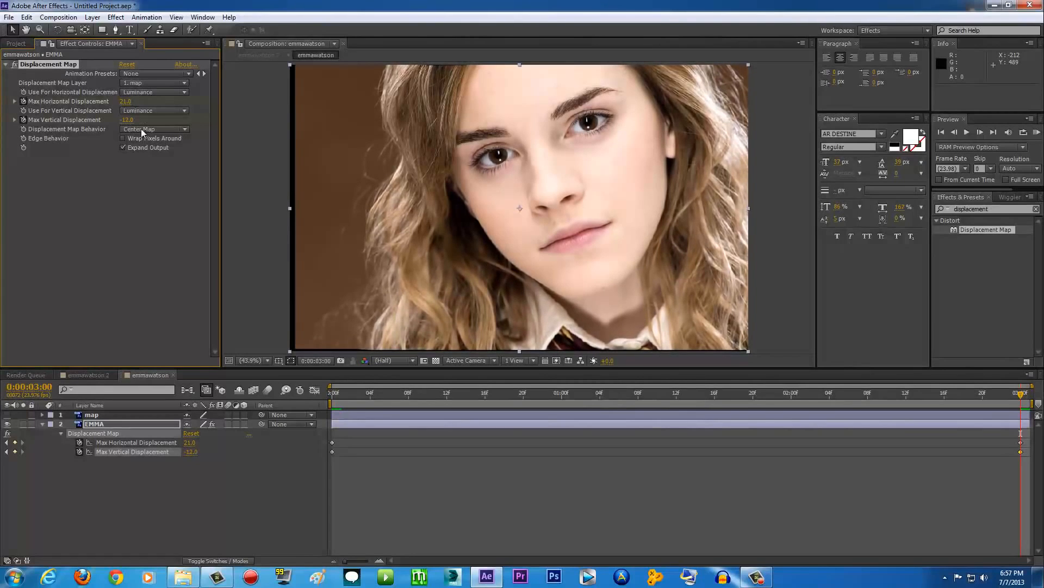
drag(138, 121, 161, 217)
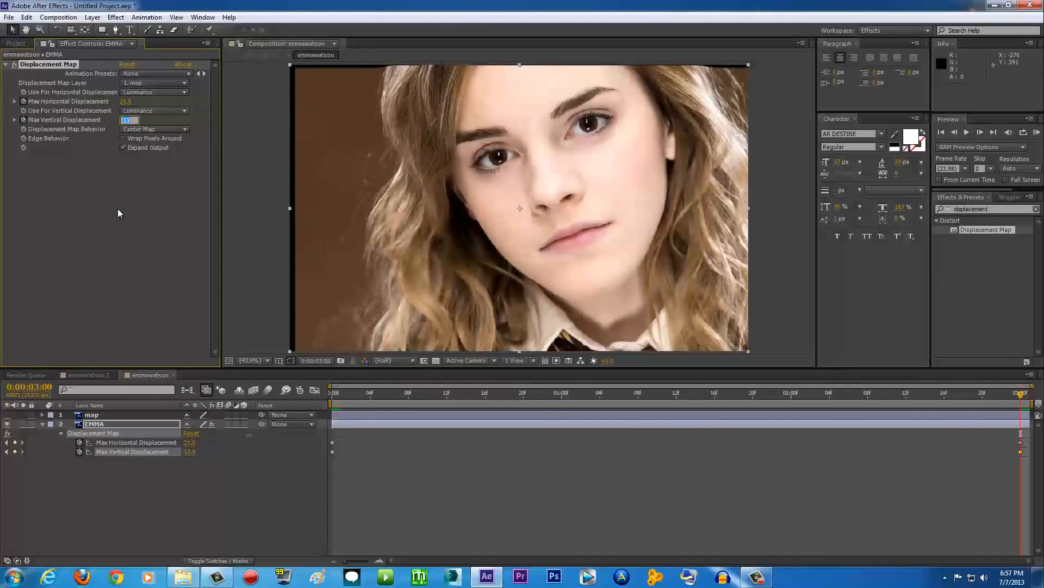
text(5)
key(Return)
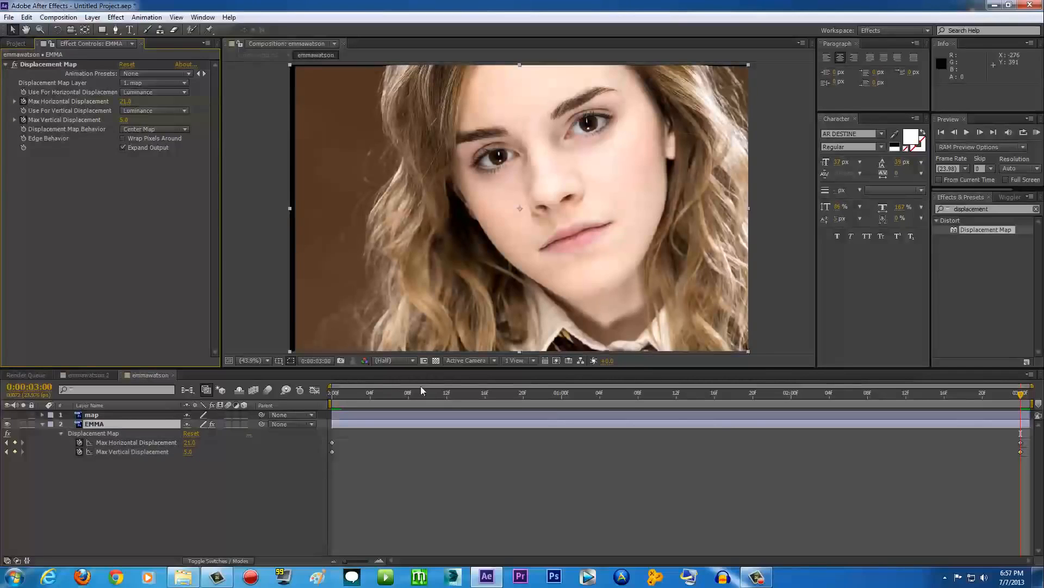
Scrub through the displacement animation, switch to the emmawatson 2 composition fitted in the viewer, and play it back.
mouse_move(420, 390)
mouse_down()
mouse_move(332, 393)
mouse_move(734, 393)
mouse_up()
drag(189, 496, 112, 405)
click(90, 373)
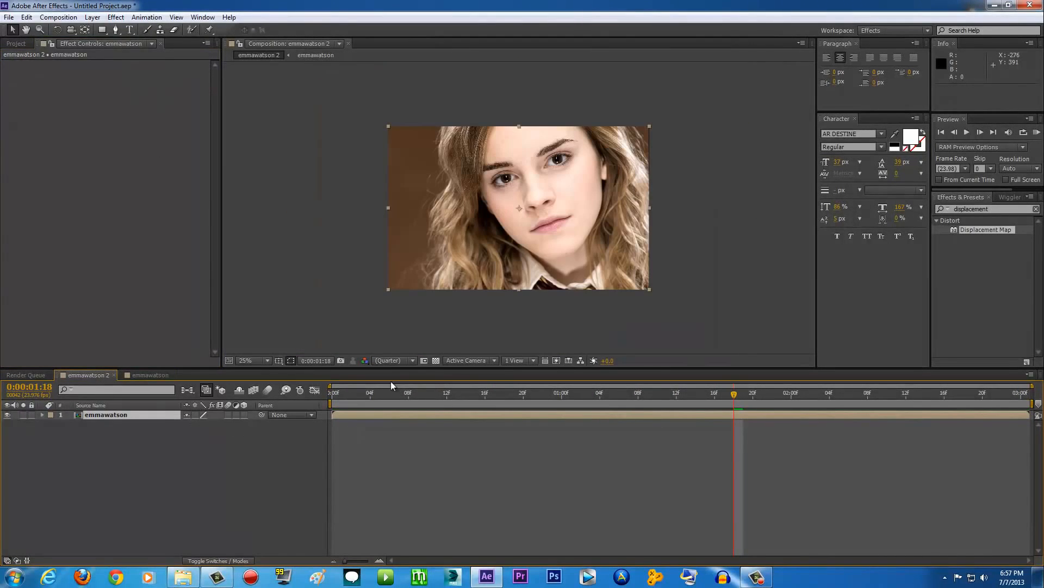
click(268, 358)
click(272, 387)
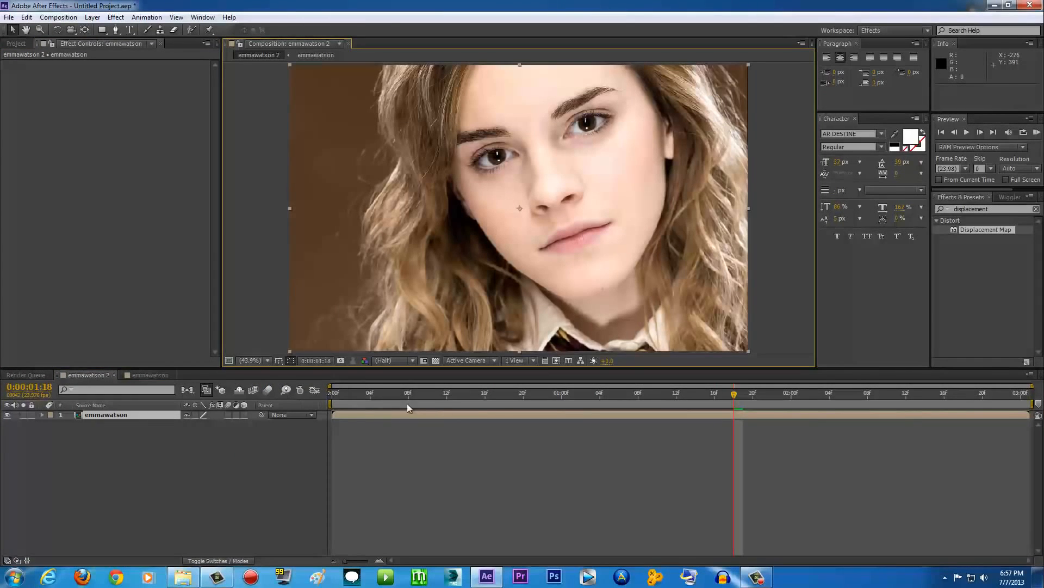
key(space)
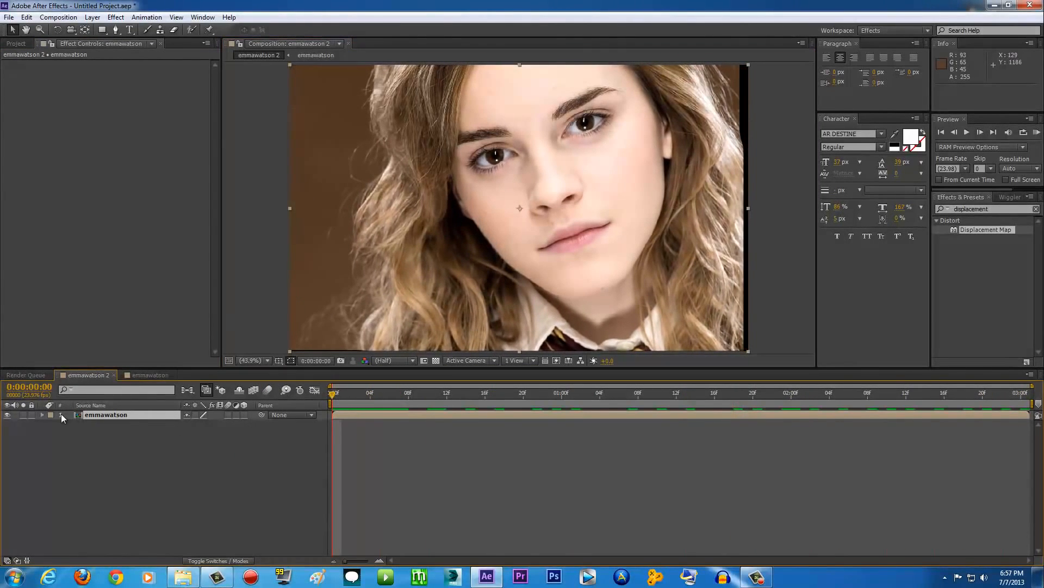
Scale the nested emmawatson layer in emmawatson 2 to 104% to push the black edges out of frame.
key(s)
drag(221, 426, 317, 418)
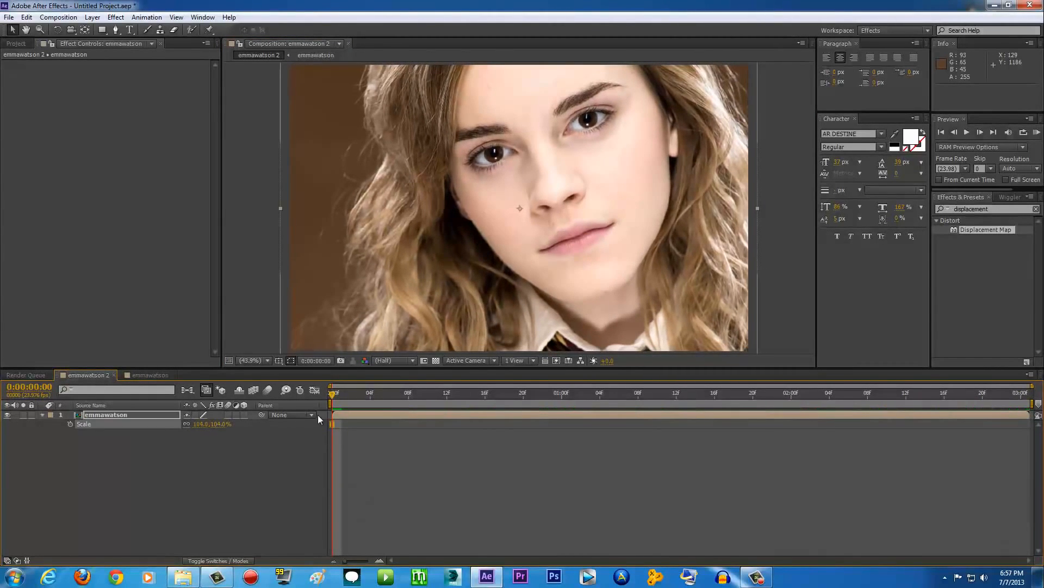
key(space)
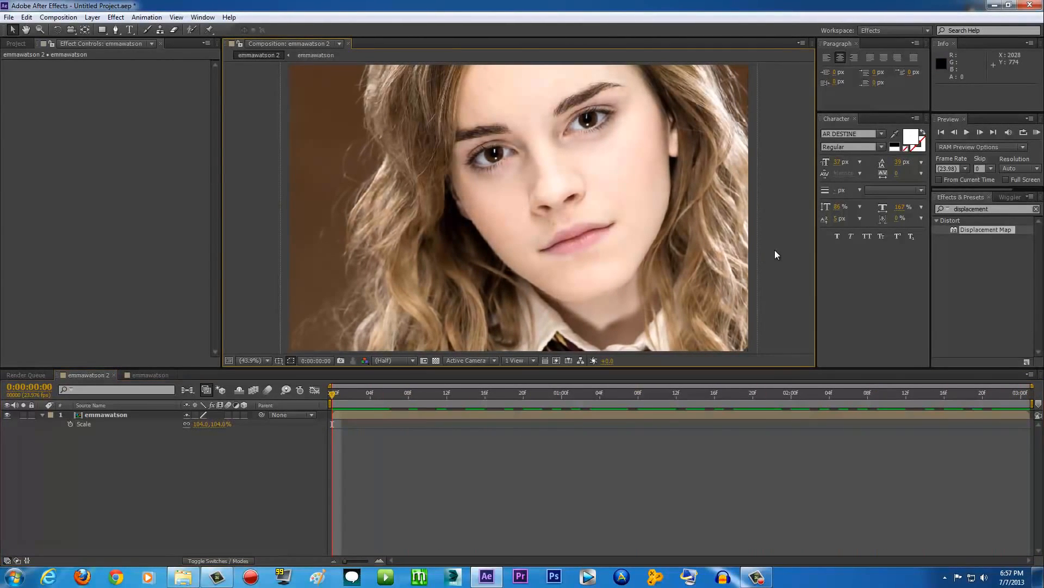
Run a RAM preview of the emmawatson 2 composition and return to the first frame.
key(ctrl+s)
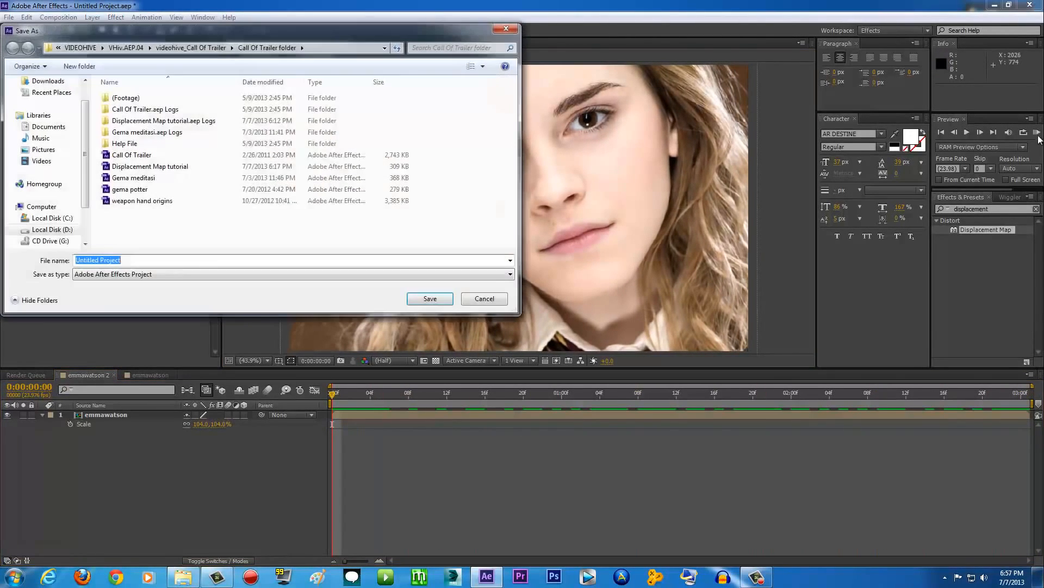
click(507, 30)
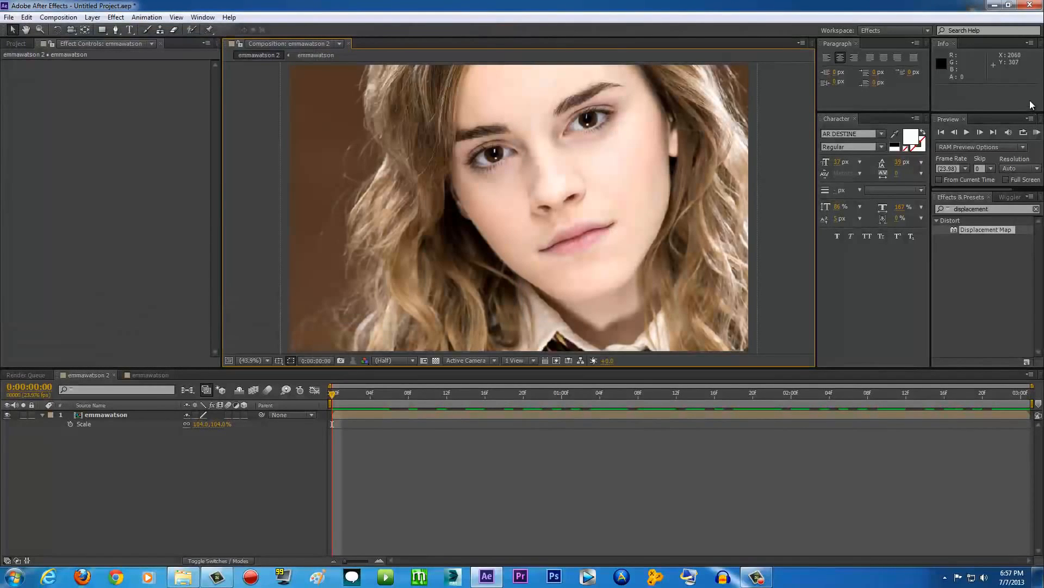
click(1037, 132)
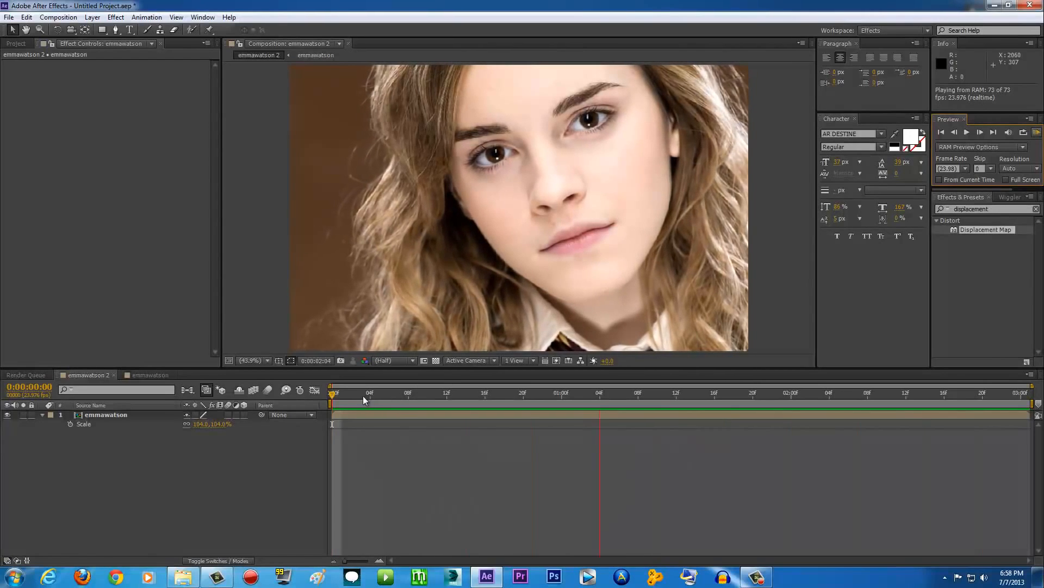
click(344, 395)
drag(341, 392, 332, 418)
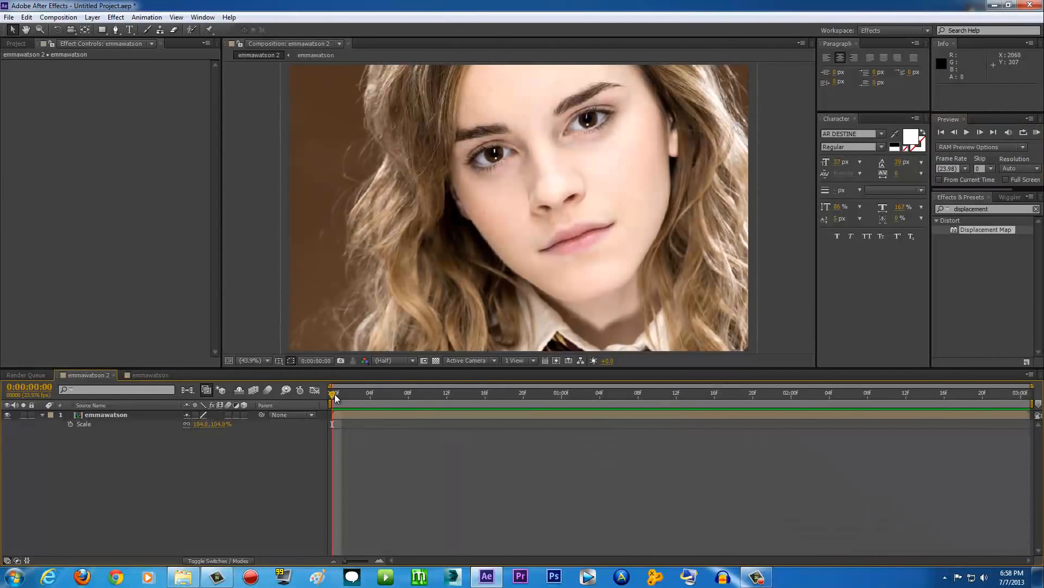
Play the RAM preview of the emmawatson 2 composition twice from the first frame to review the displacement animation, and stop playback.
drag(334, 394, 311, 400)
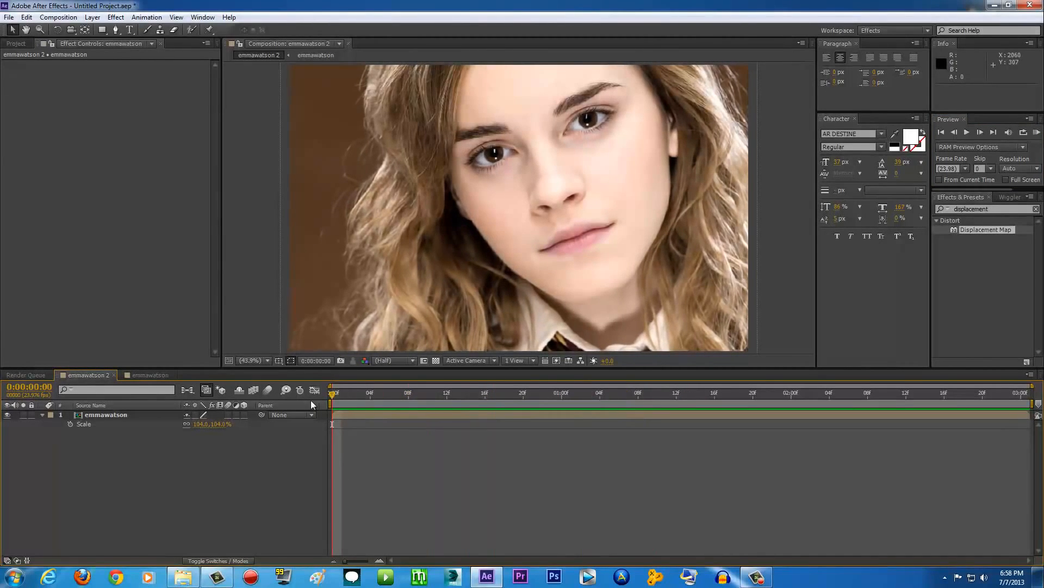
click(791, 207)
click(1037, 132)
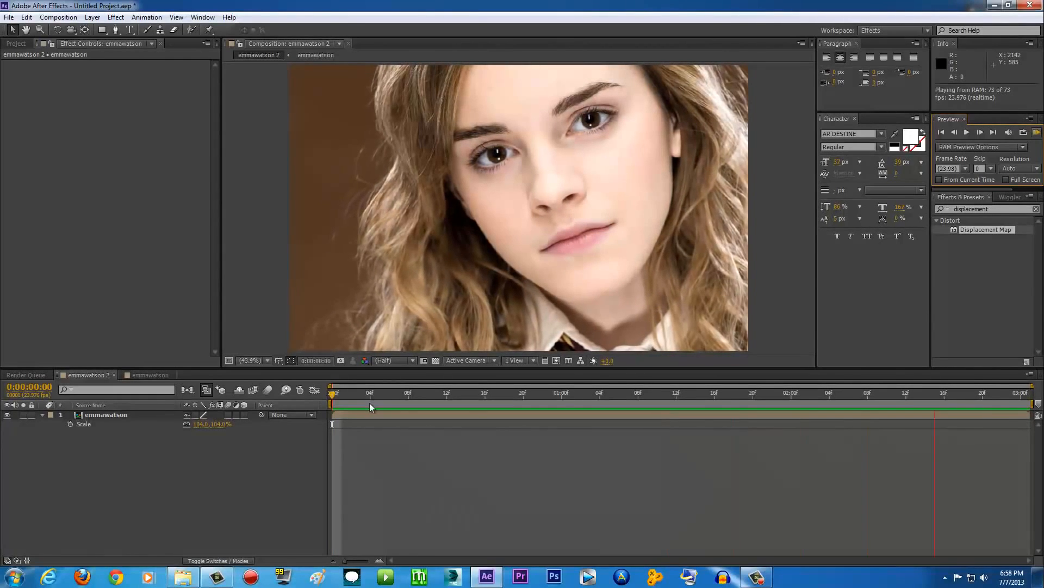
drag(354, 397, 298, 414)
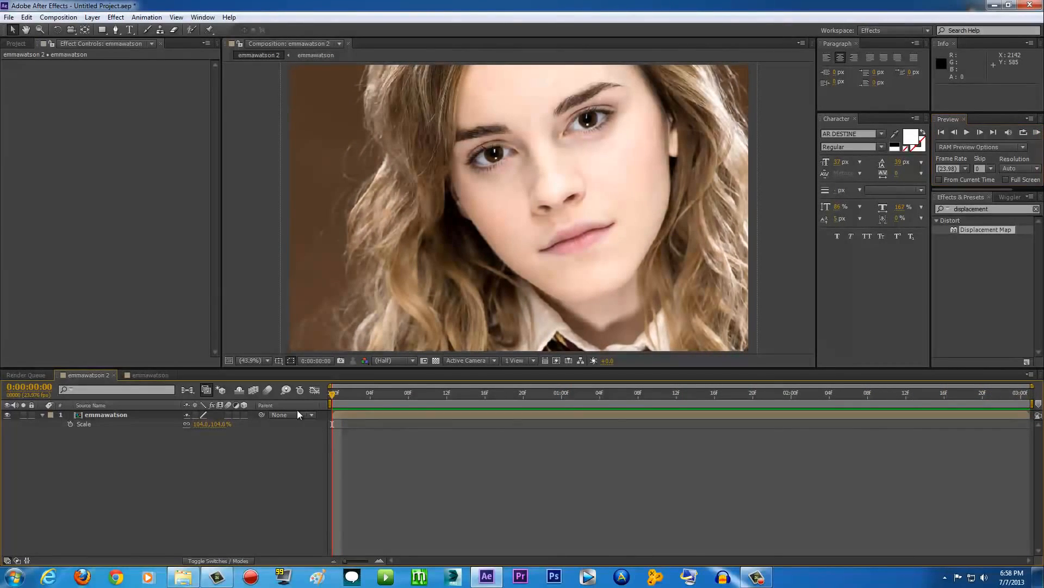
click(814, 247)
click(1037, 132)
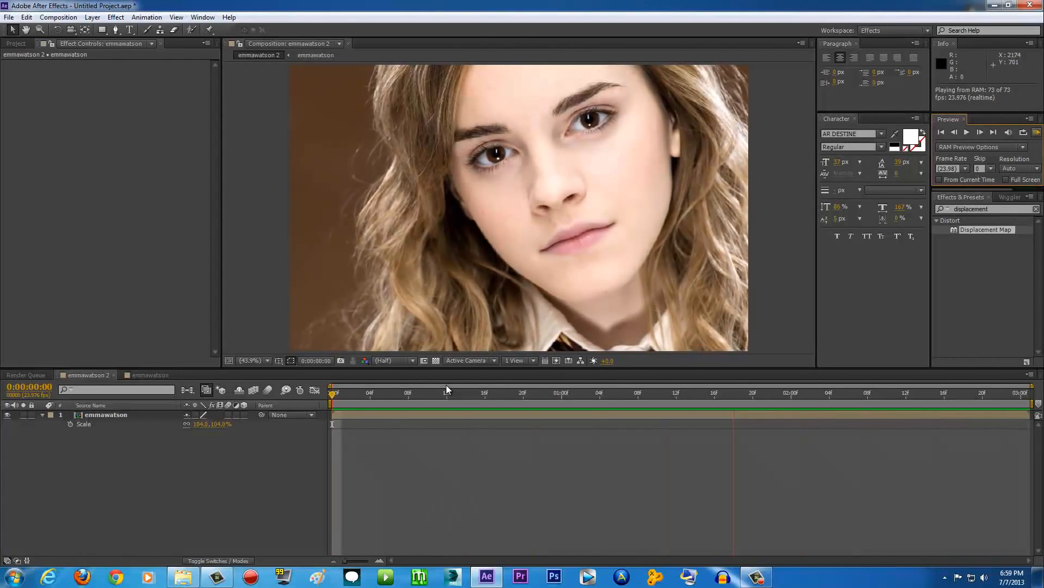
key(space)
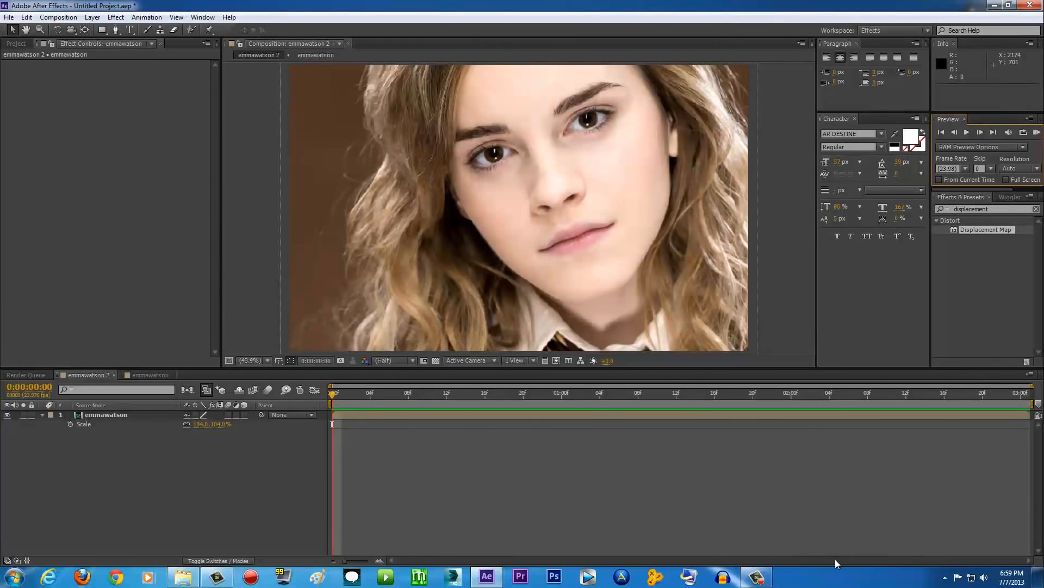
click(756, 576)
click(1020, 526)
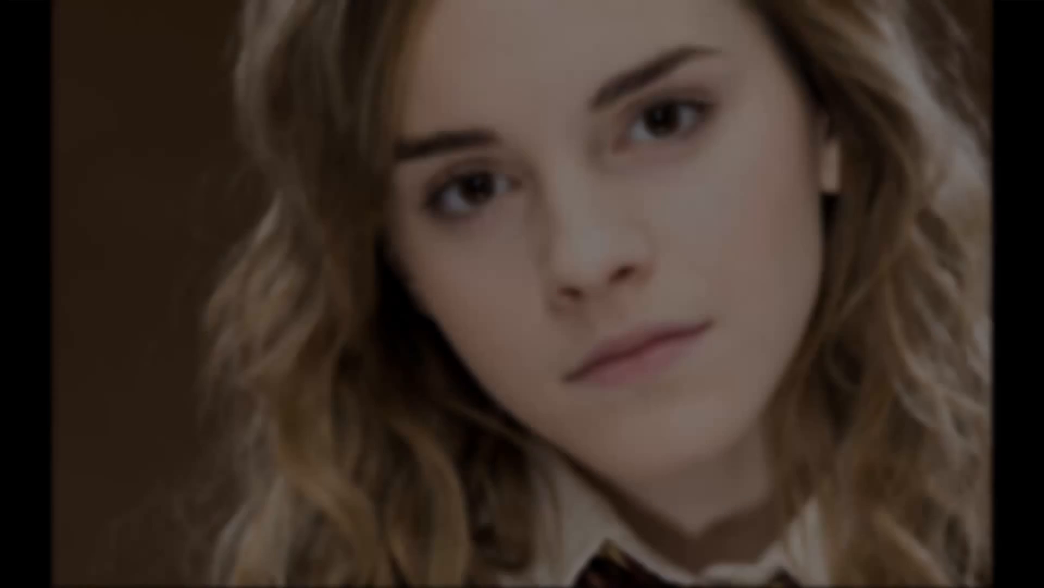